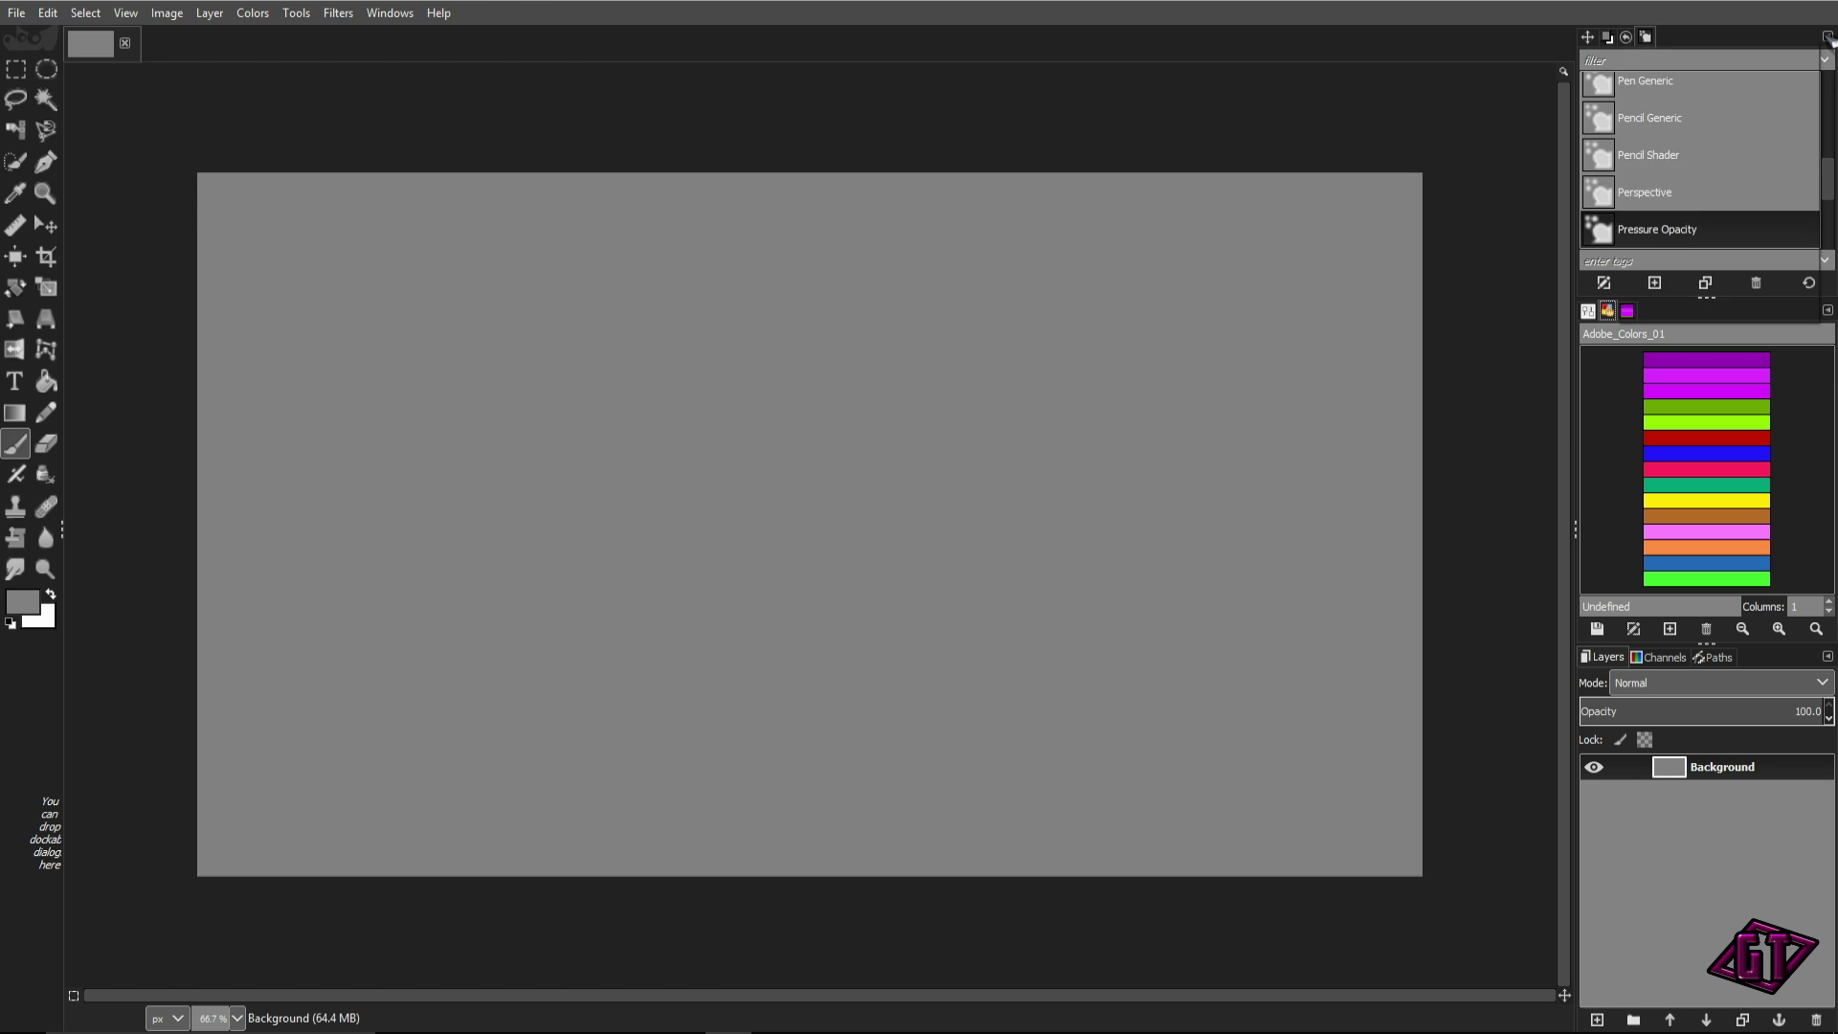
# Show the Palettes list in the dock and browse the installed palettes
pyautogui.click(1828, 37)
pyautogui.moveTo(1687, 74)
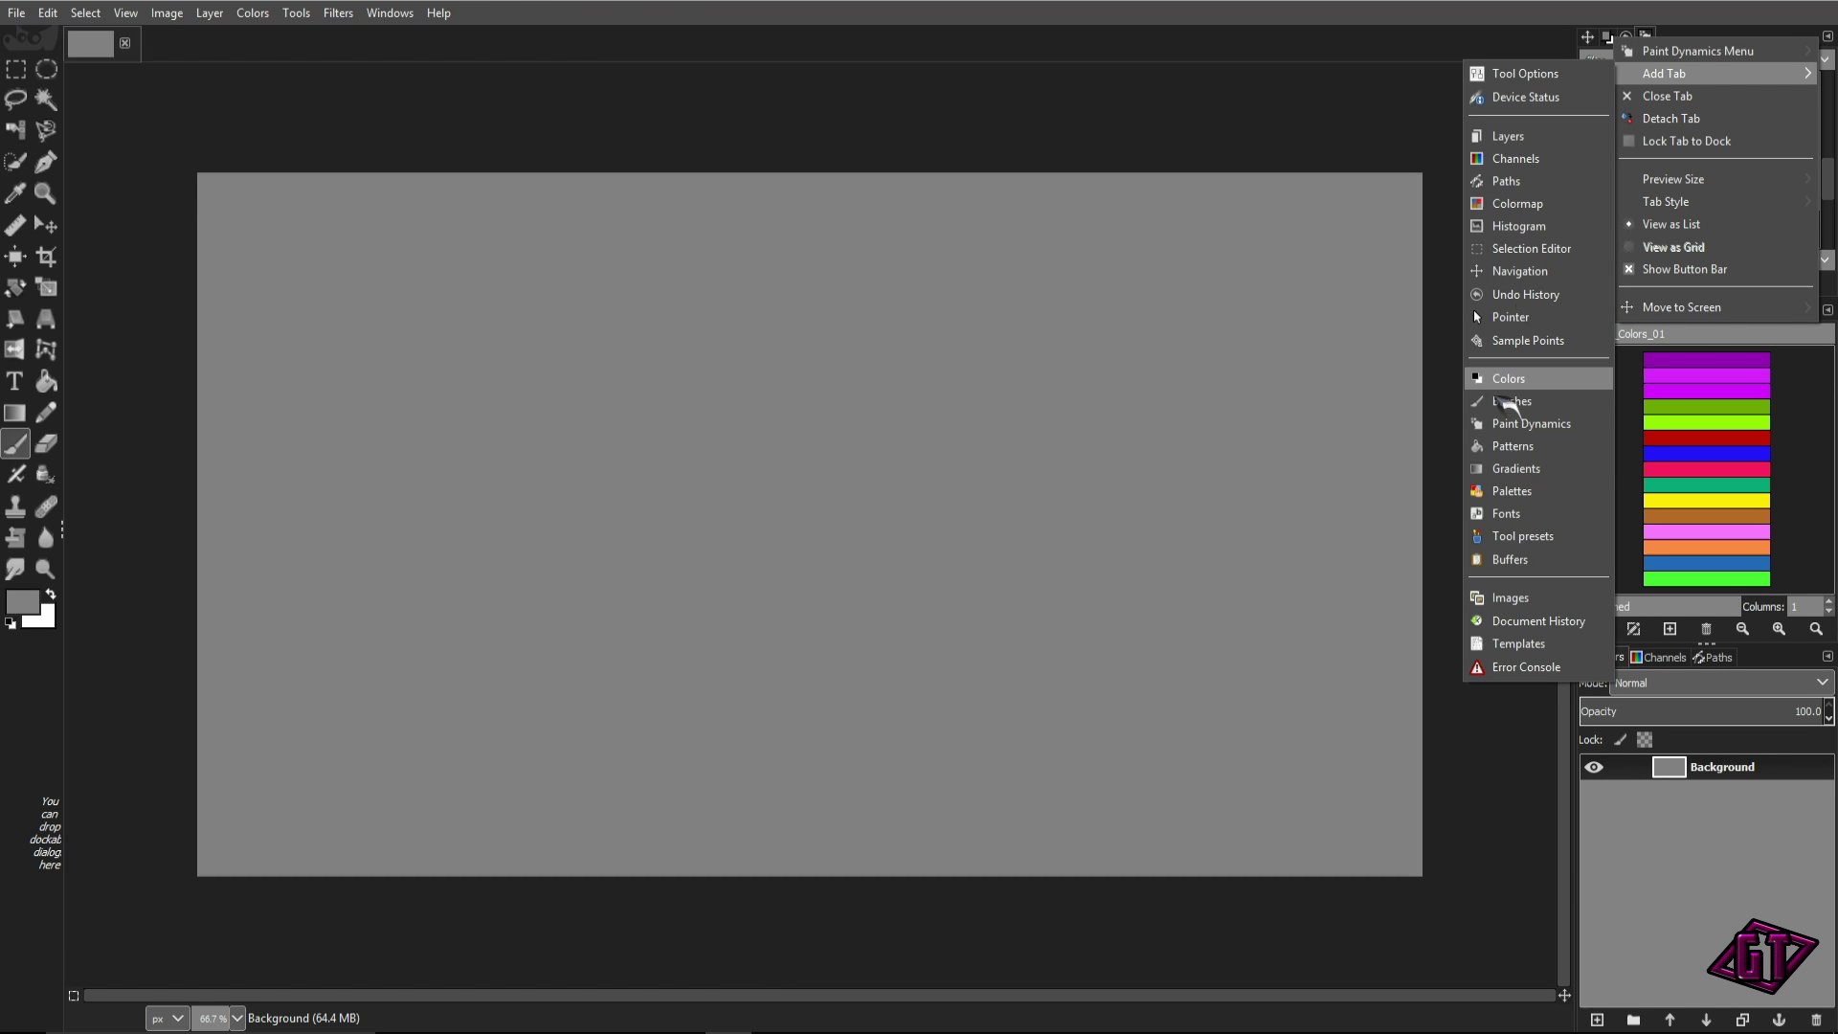
pyautogui.click(1213, 184)
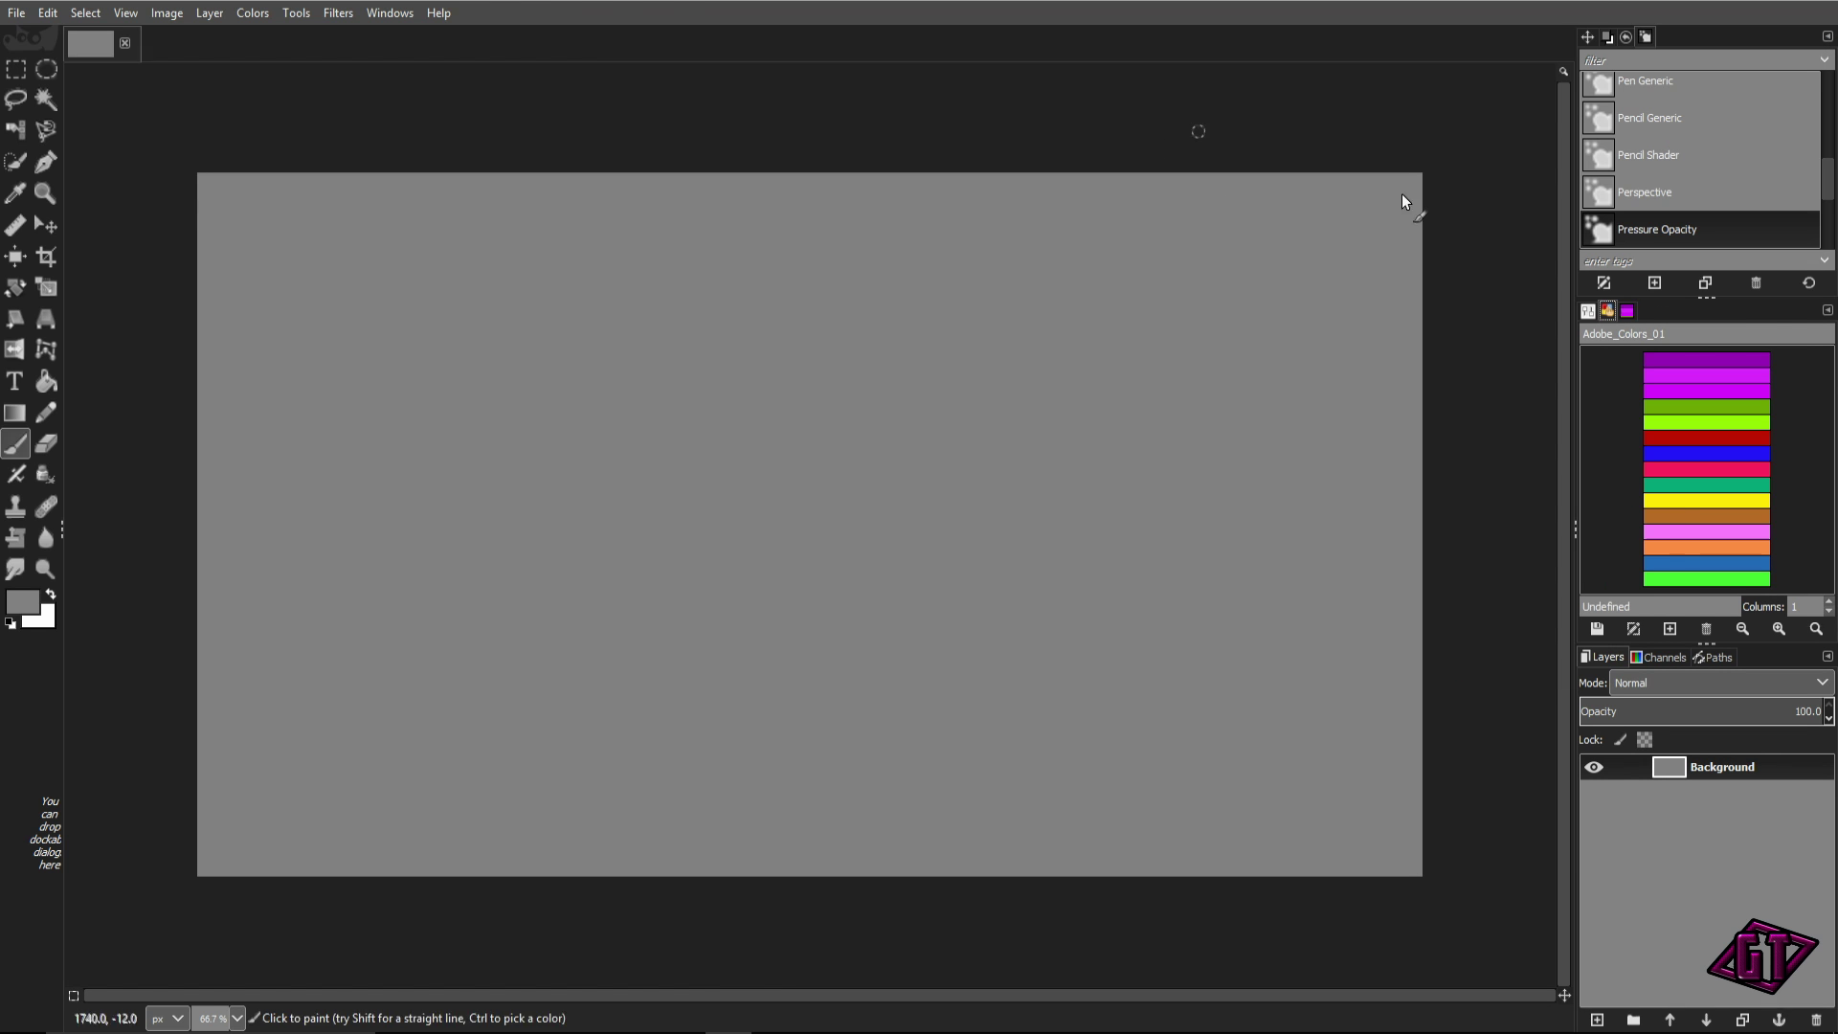
pyautogui.click(1628, 310)
pyautogui.scroll(-5, 1699, 445)
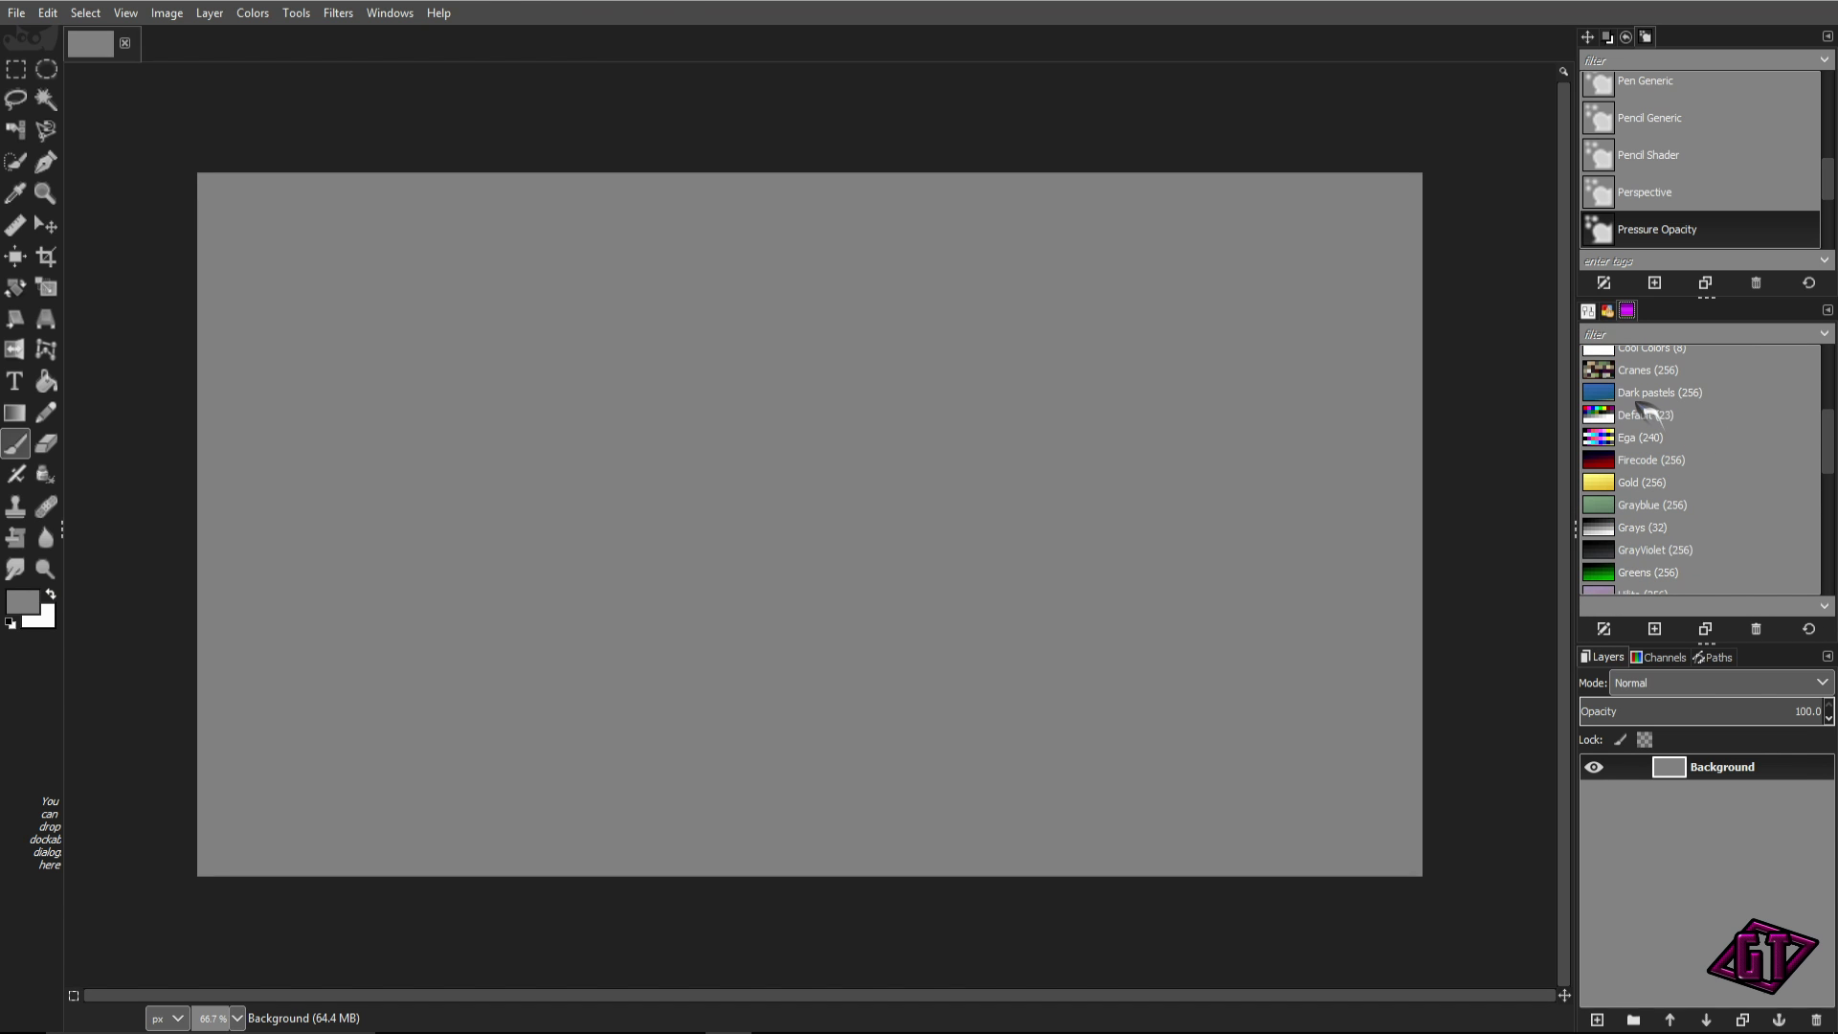
pyautogui.scroll(-5, 1694, 459)
pyautogui.scroll(-3, 1685, 496)
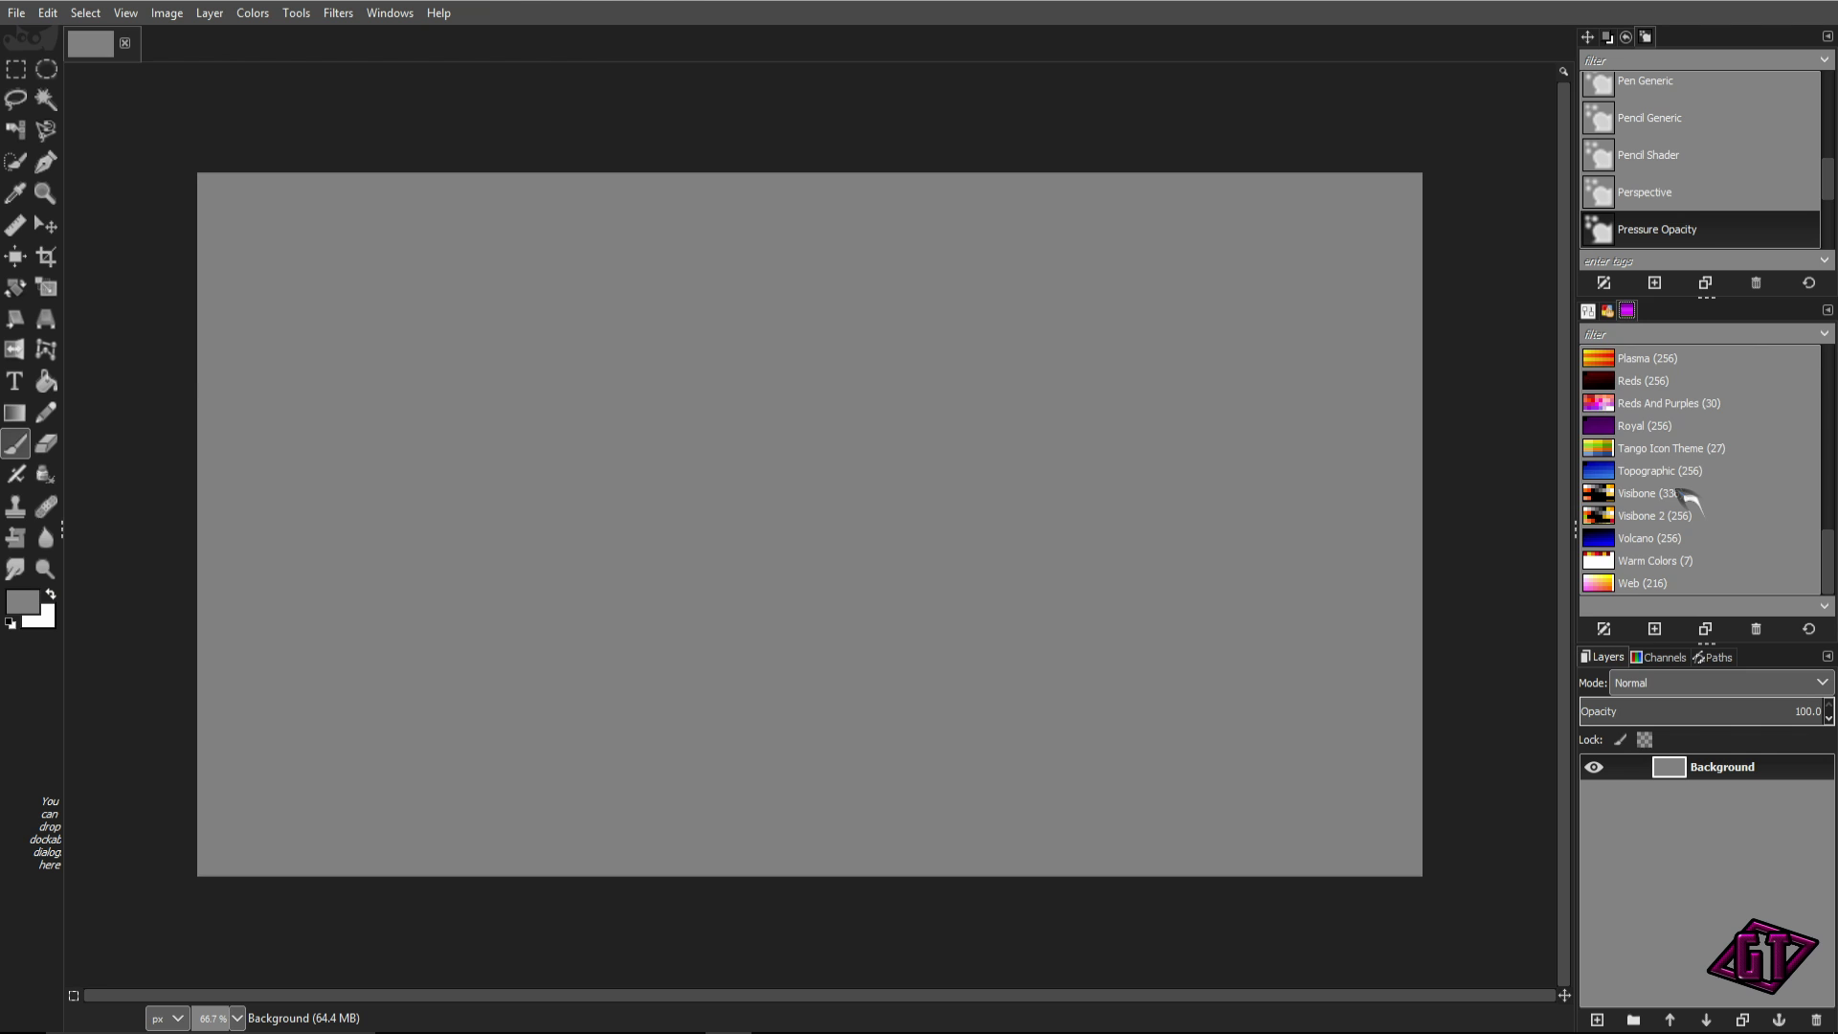
pyautogui.scroll(3, 1675, 427)
pyautogui.scroll(-3, 1668, 423)
pyautogui.scroll(10, 1700, 436)
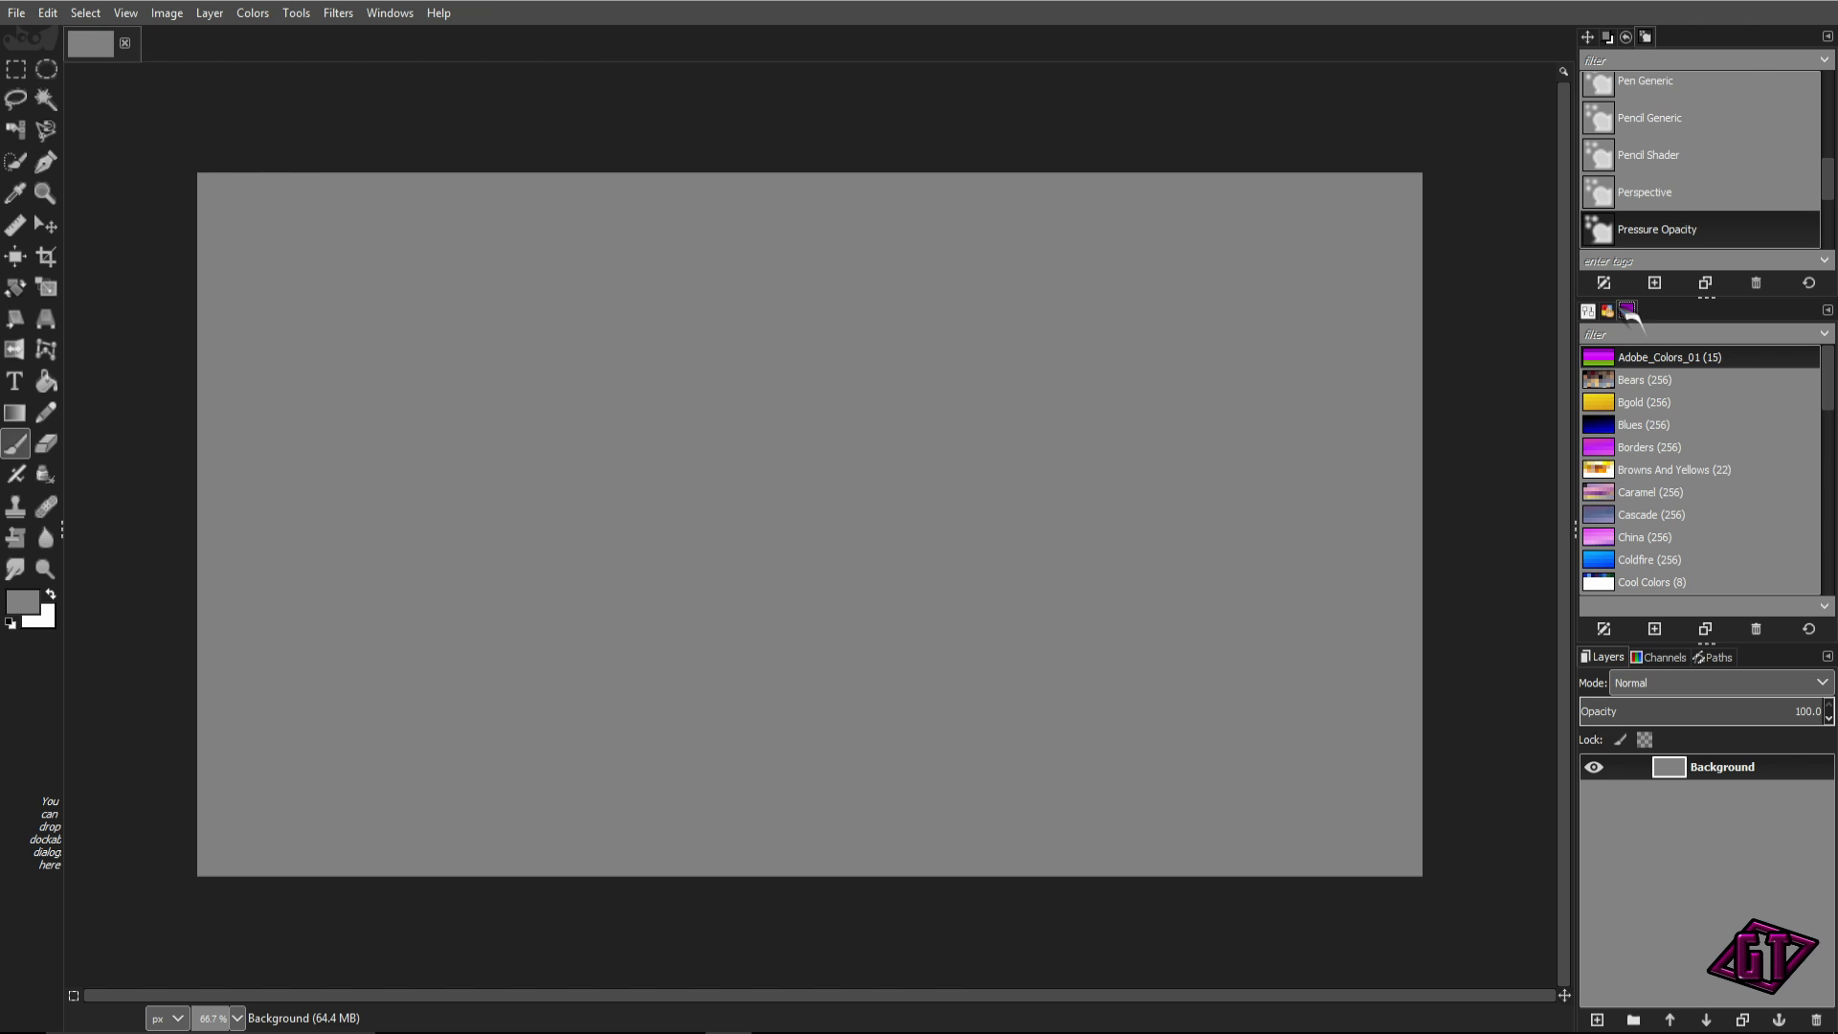
pyautogui.scroll(-3, 1674, 542)
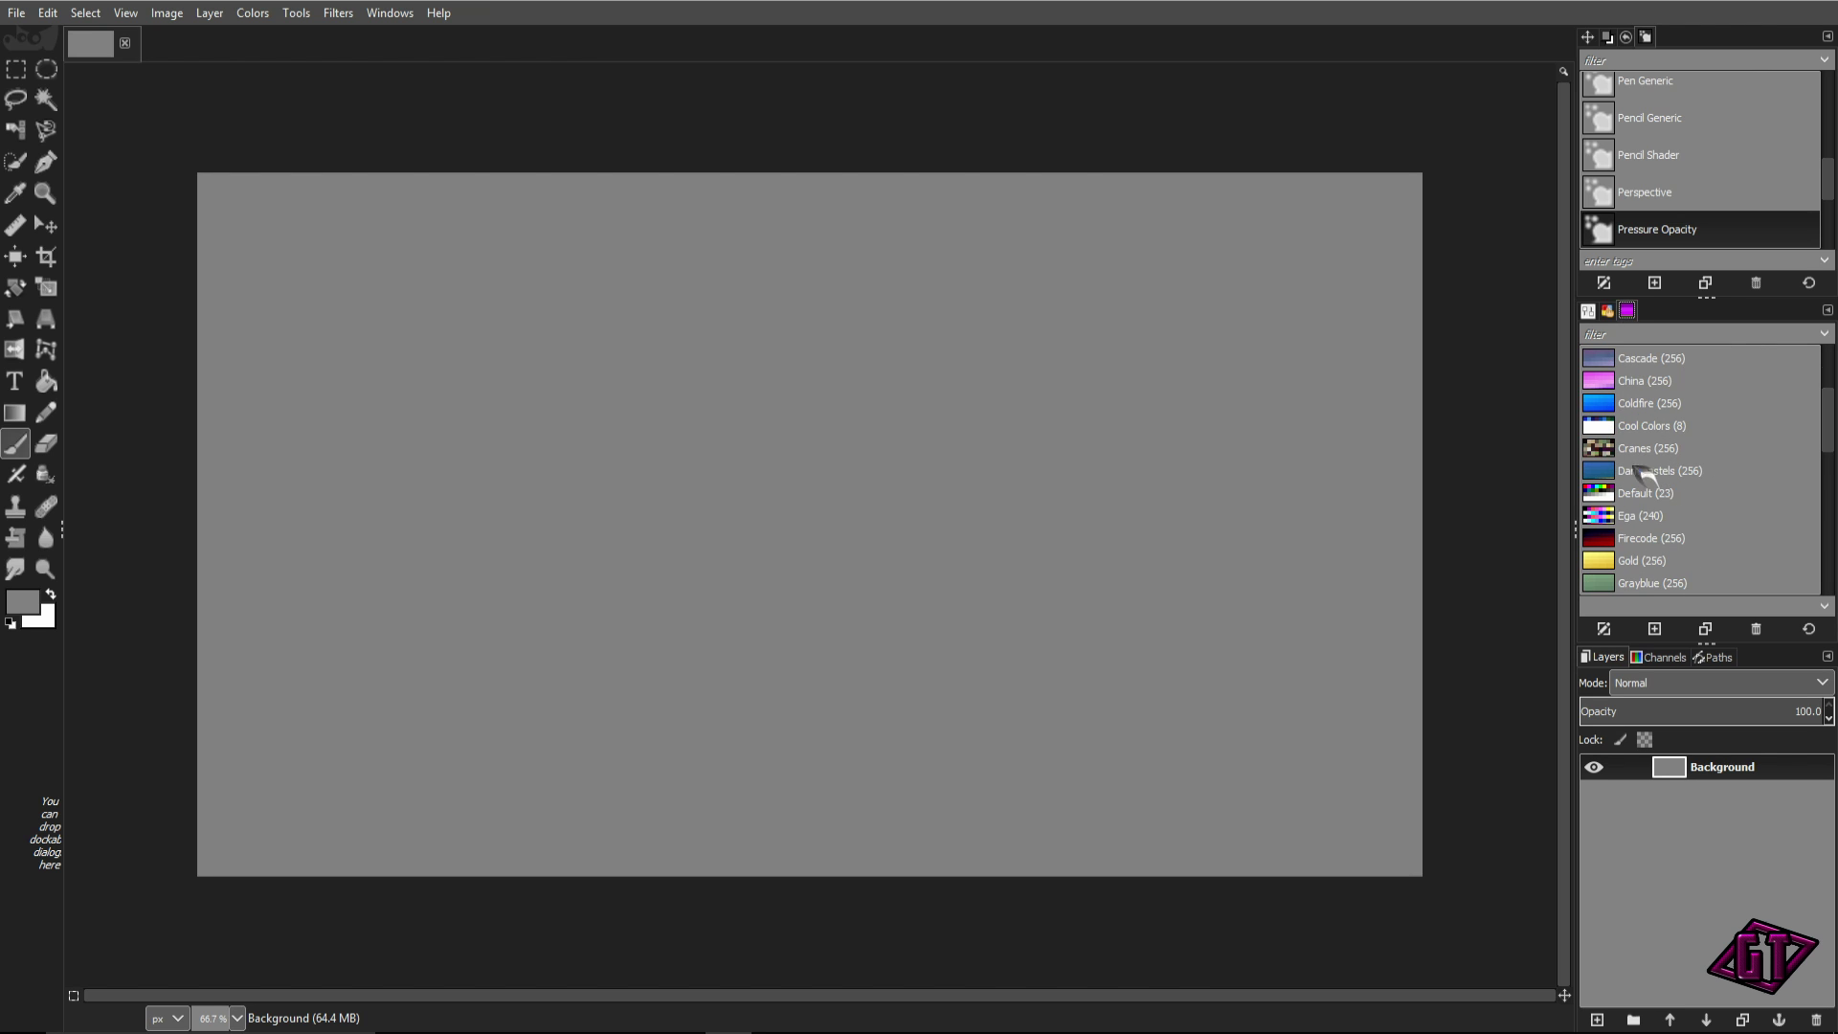
# Look over the Cranes palette, then create a new empty Untitled palette
pyautogui.click(1680, 448)
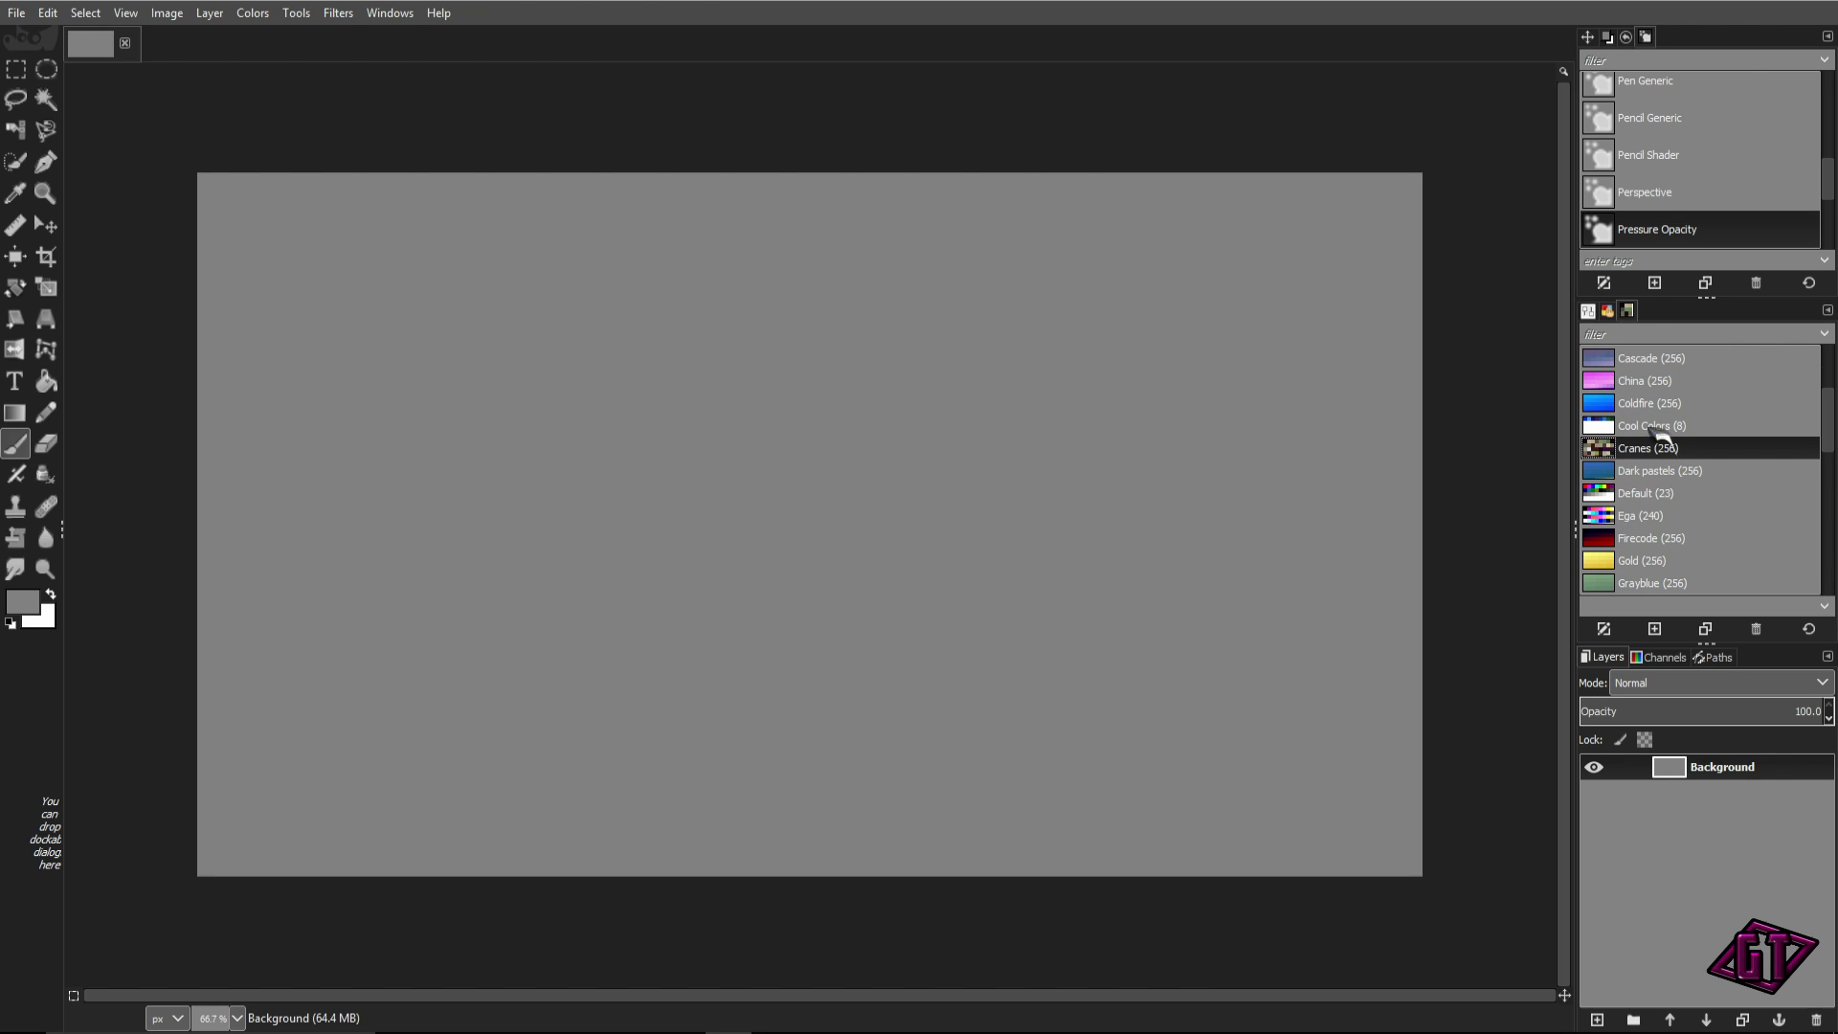
pyautogui.click(1618, 284)
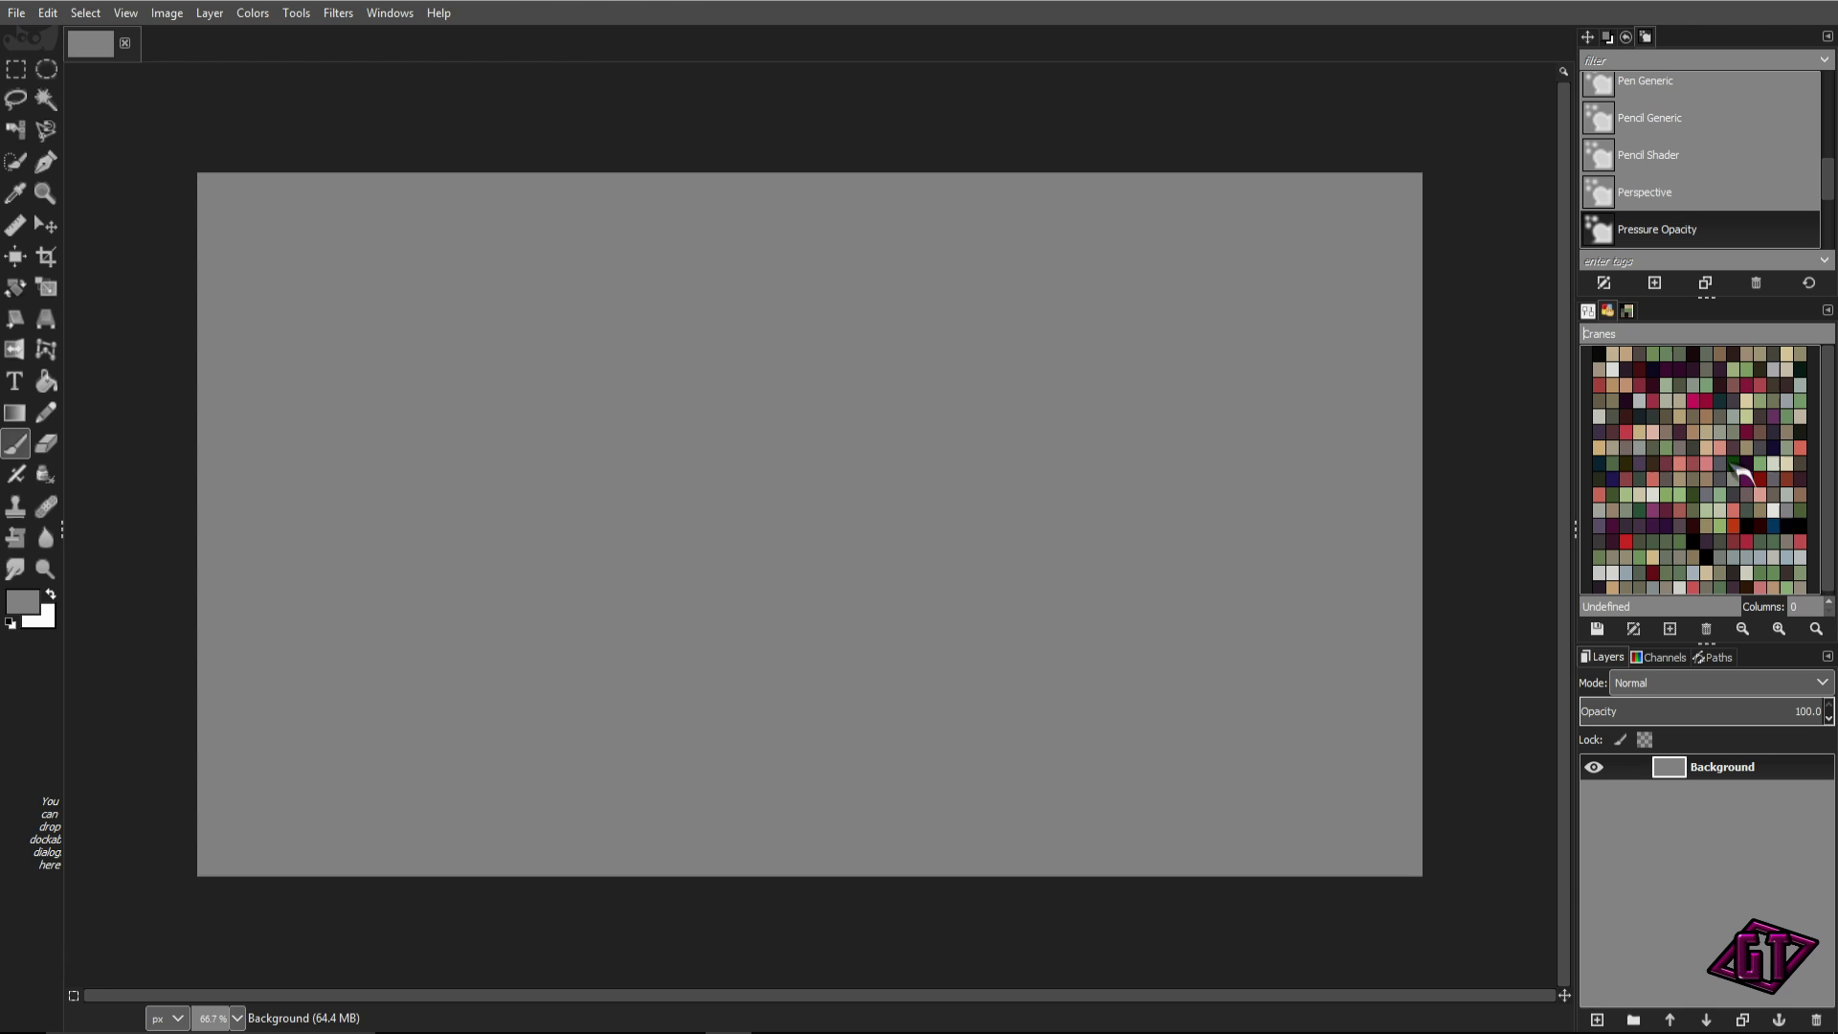
pyautogui.scroll(1, 1702, 542)
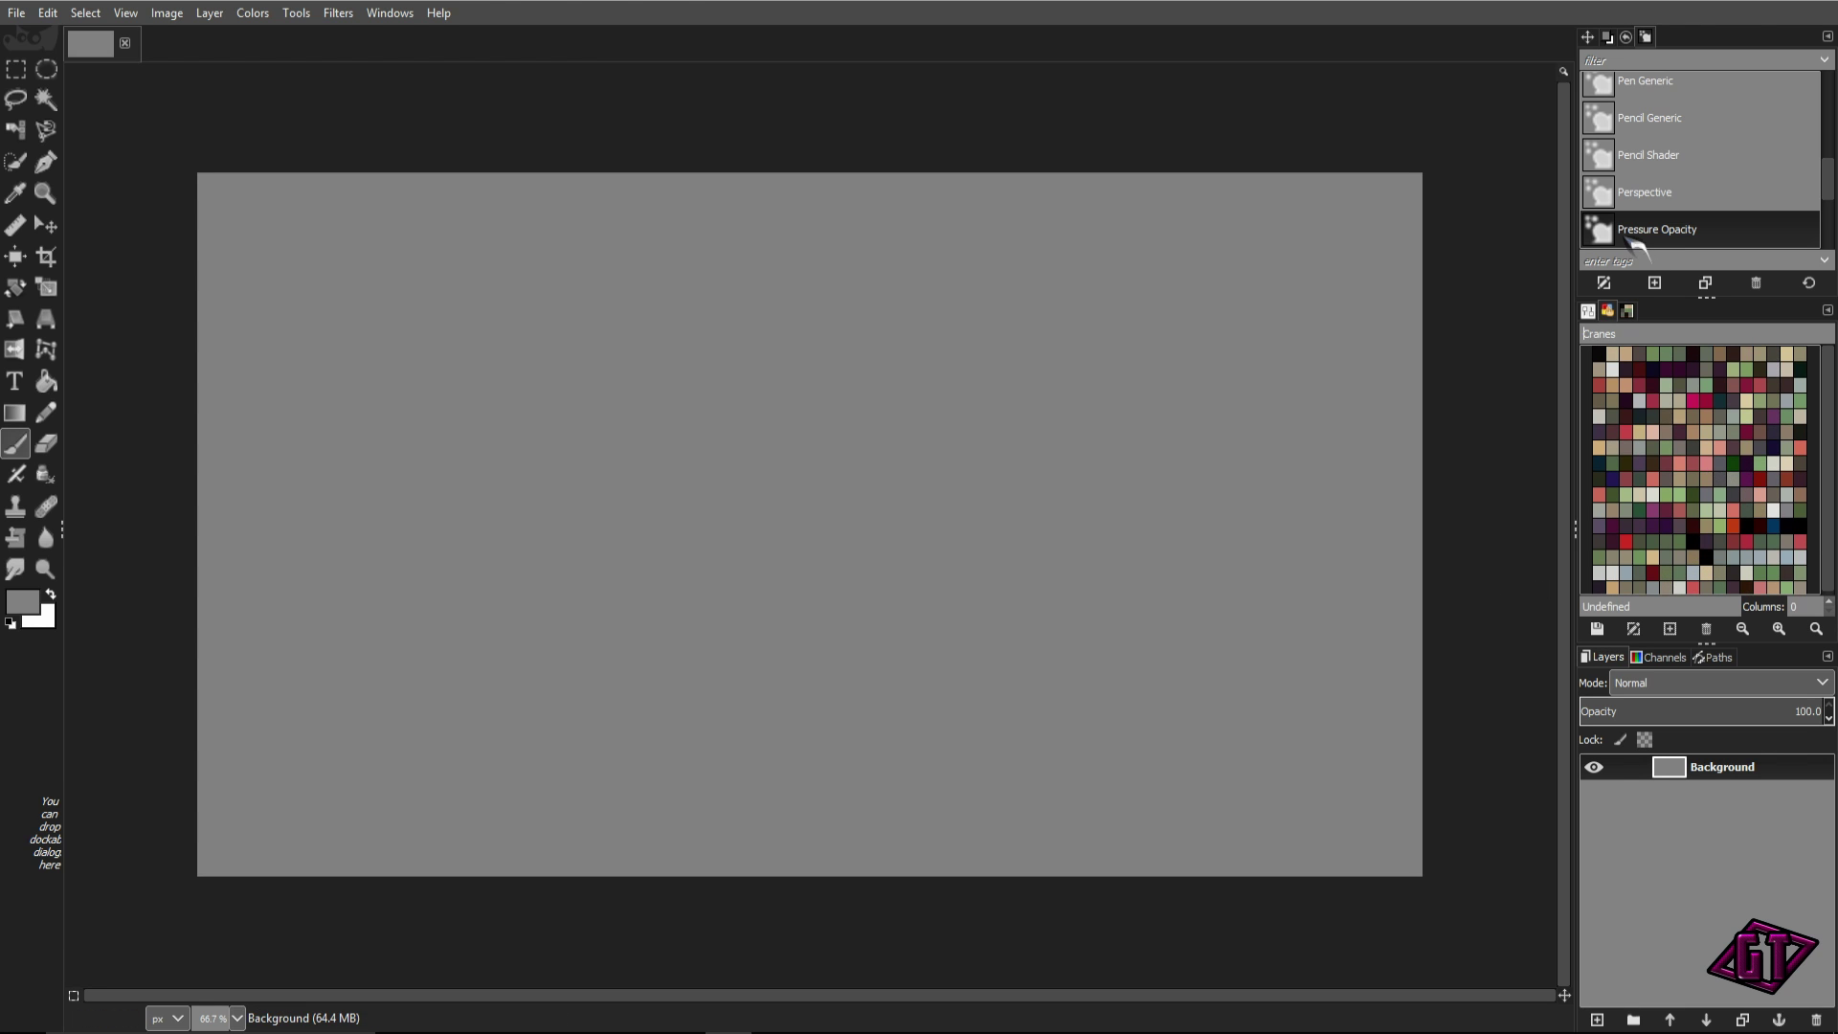
pyautogui.click(1629, 310)
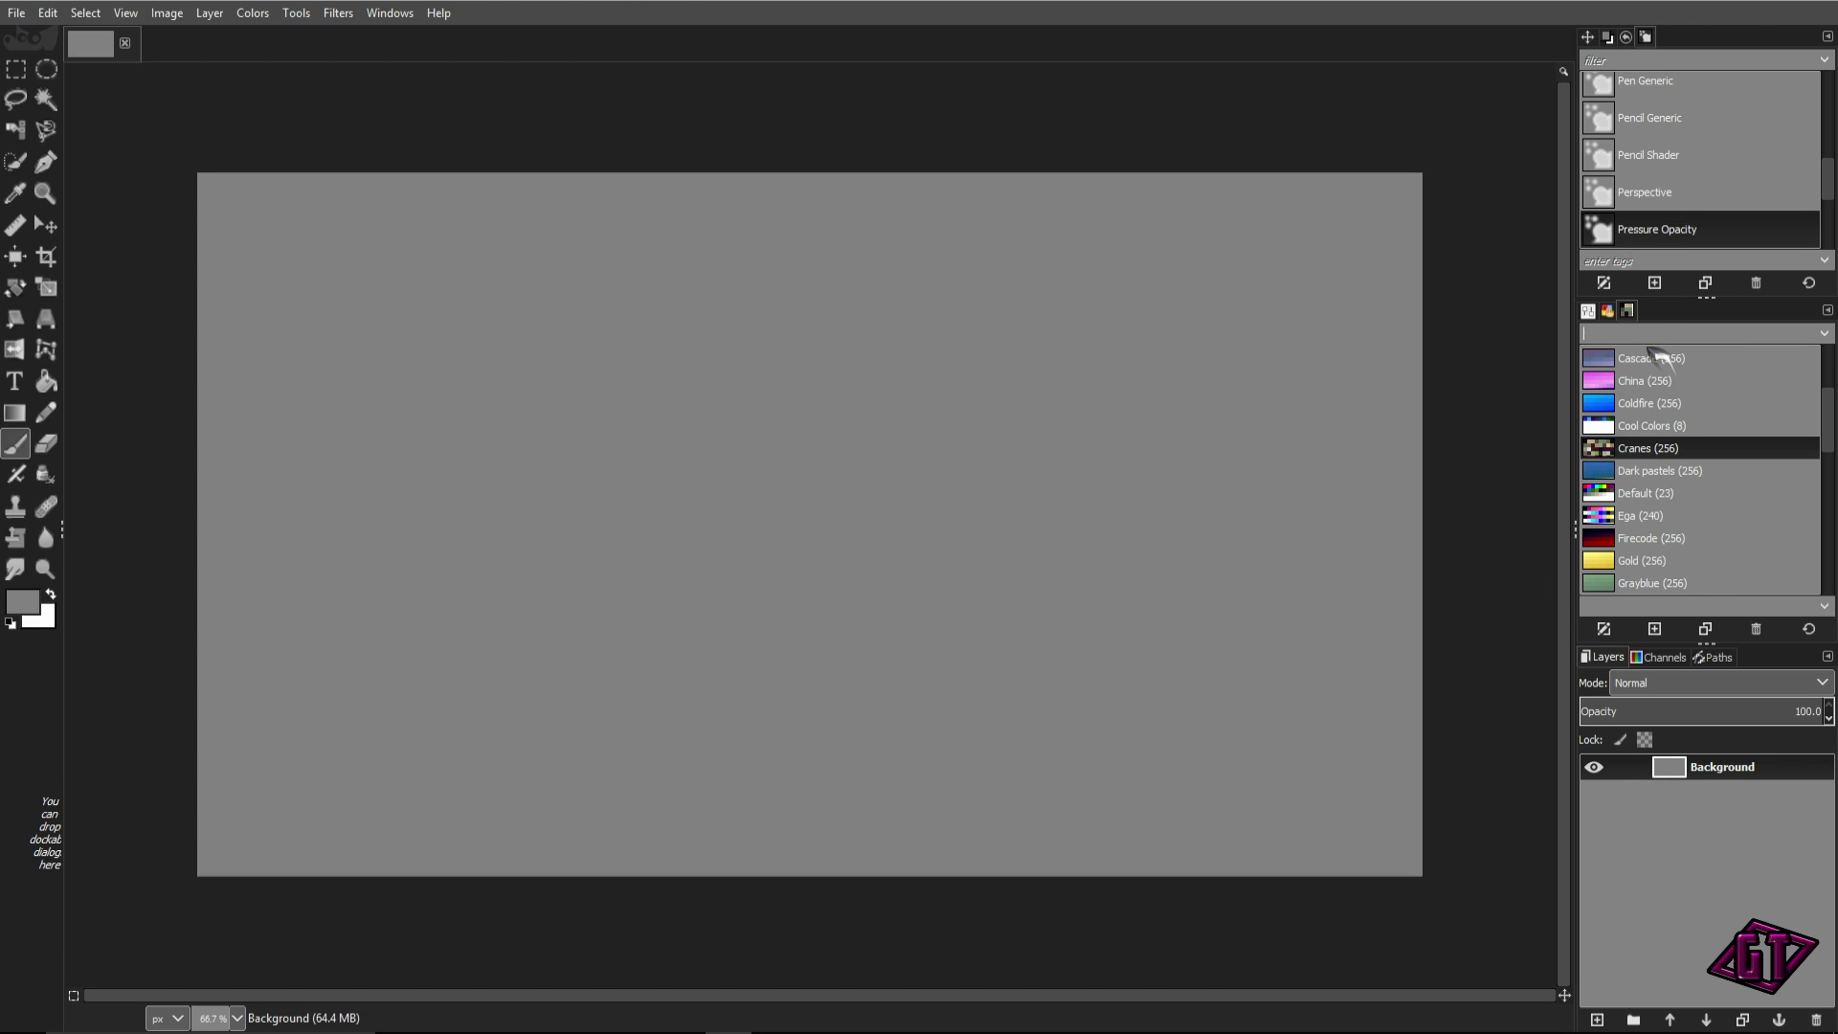
pyautogui.click(1668, 630)
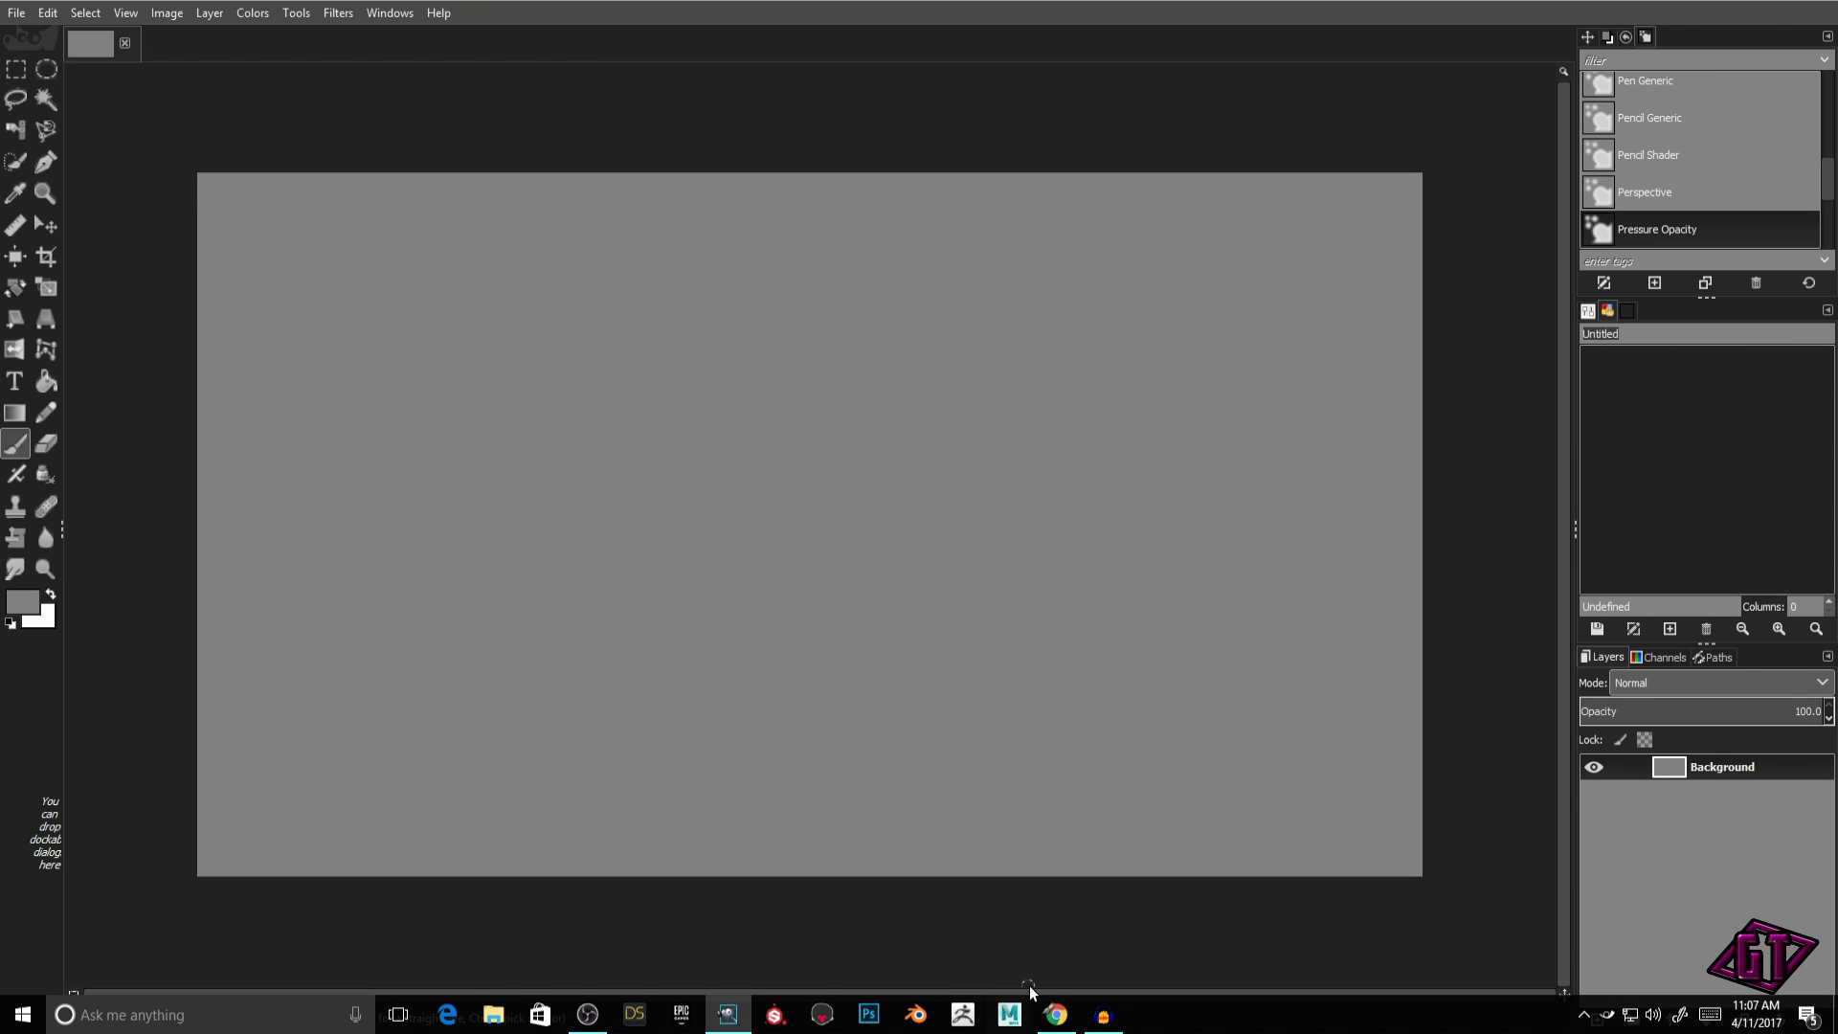
# In Adobe Color CC, drag the complementary harmony toward sky blue around base colour 2EC7FF
pyautogui.click(1057, 1016)
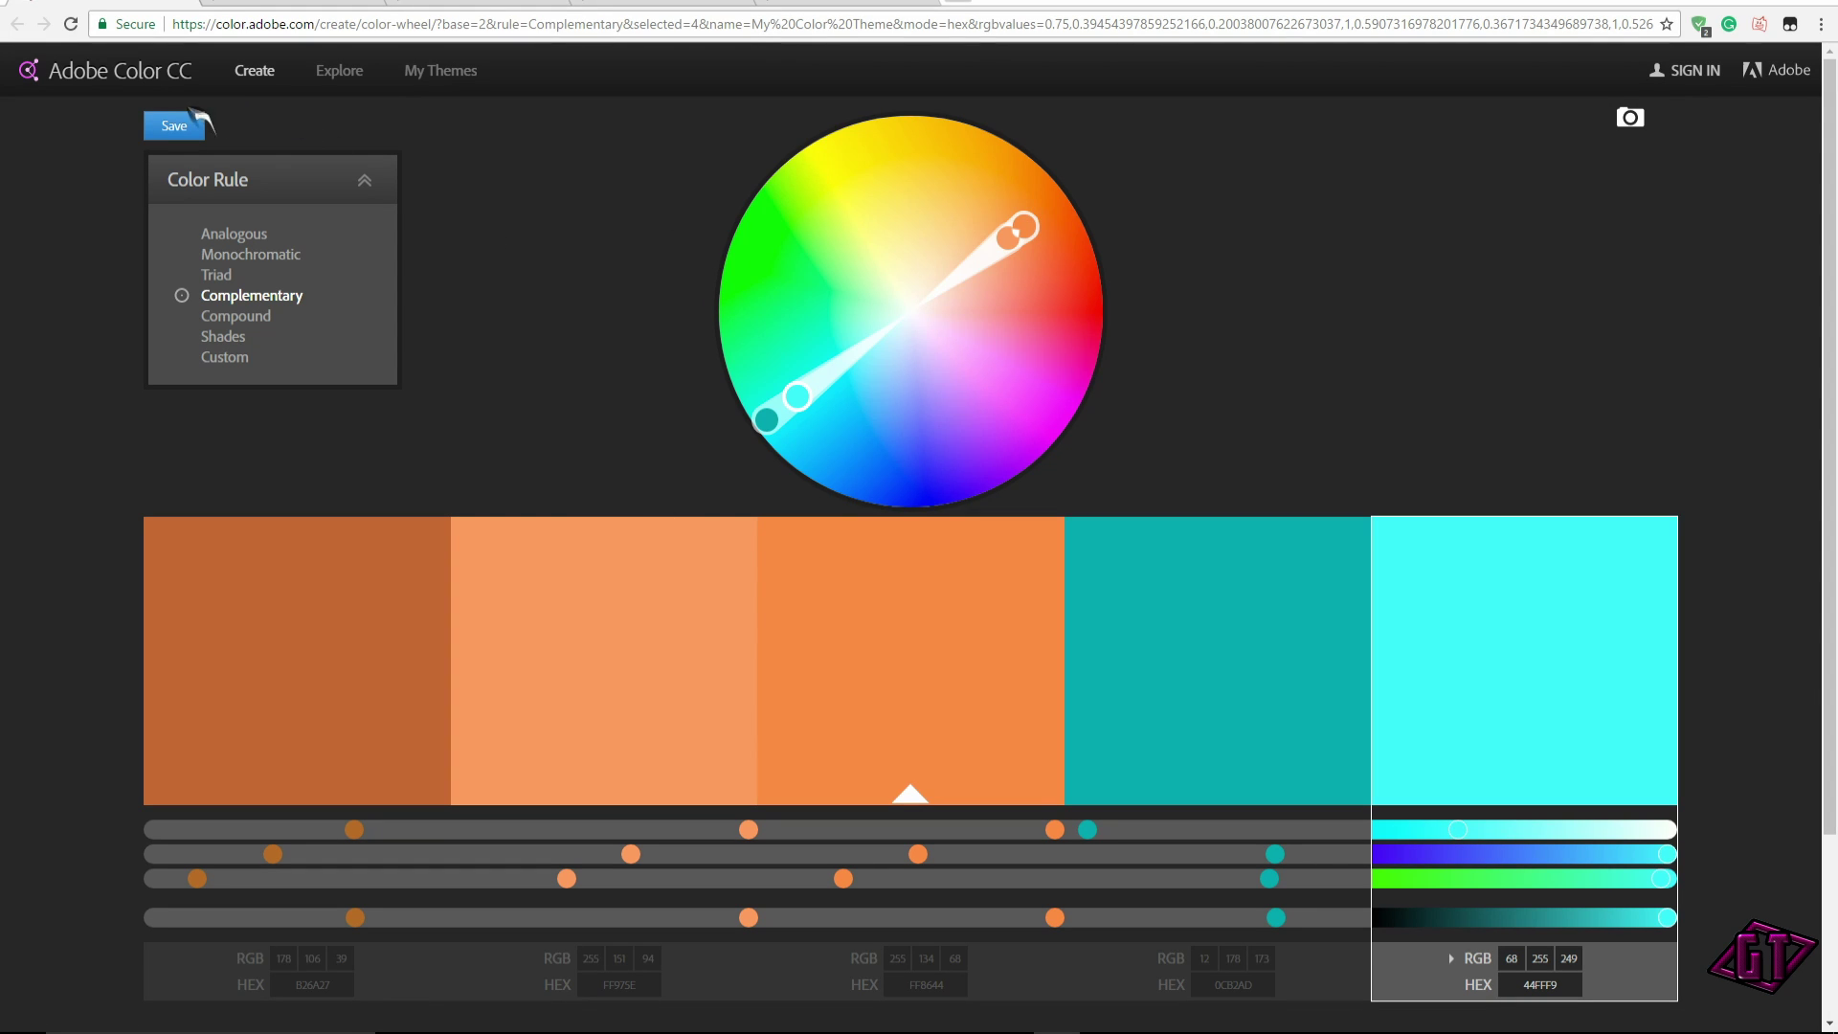
pyautogui.moveTo(1010, 237); pyautogui.dragTo(820, 437)
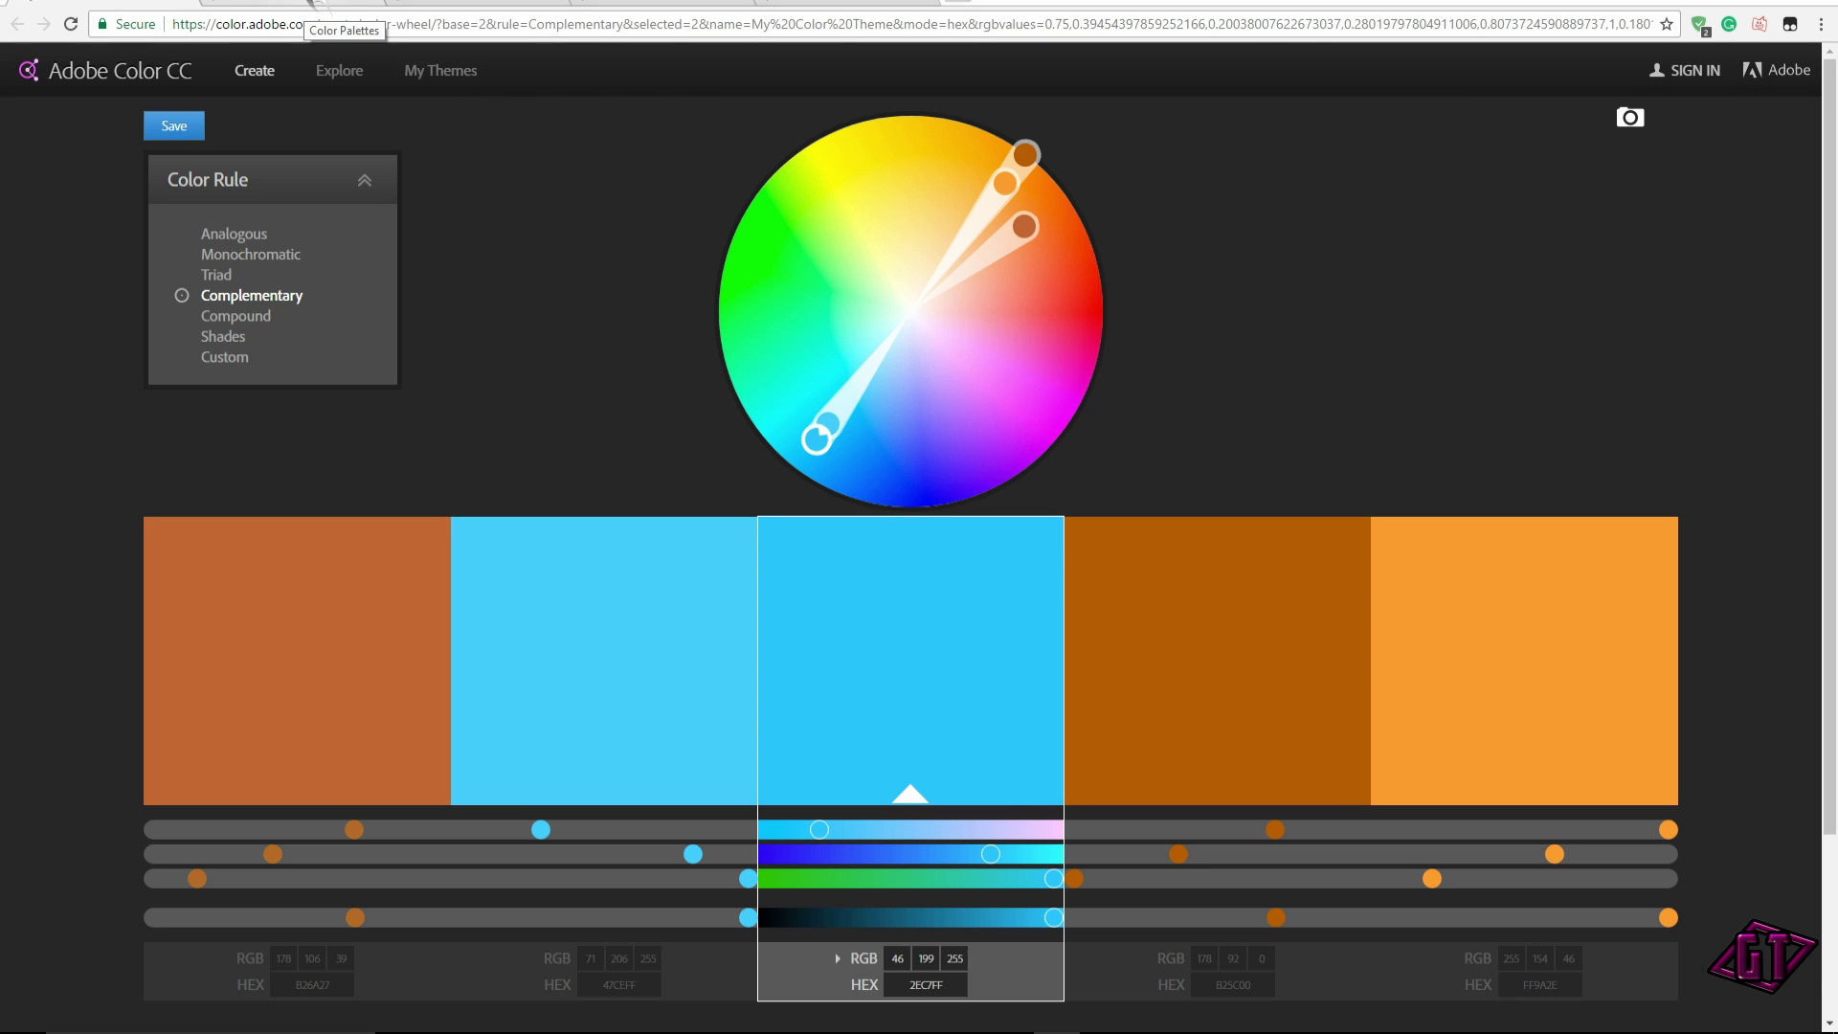
# Switch to the Color-Hex palettes page and scroll through the listed palettes
pyautogui.click(315, 5)
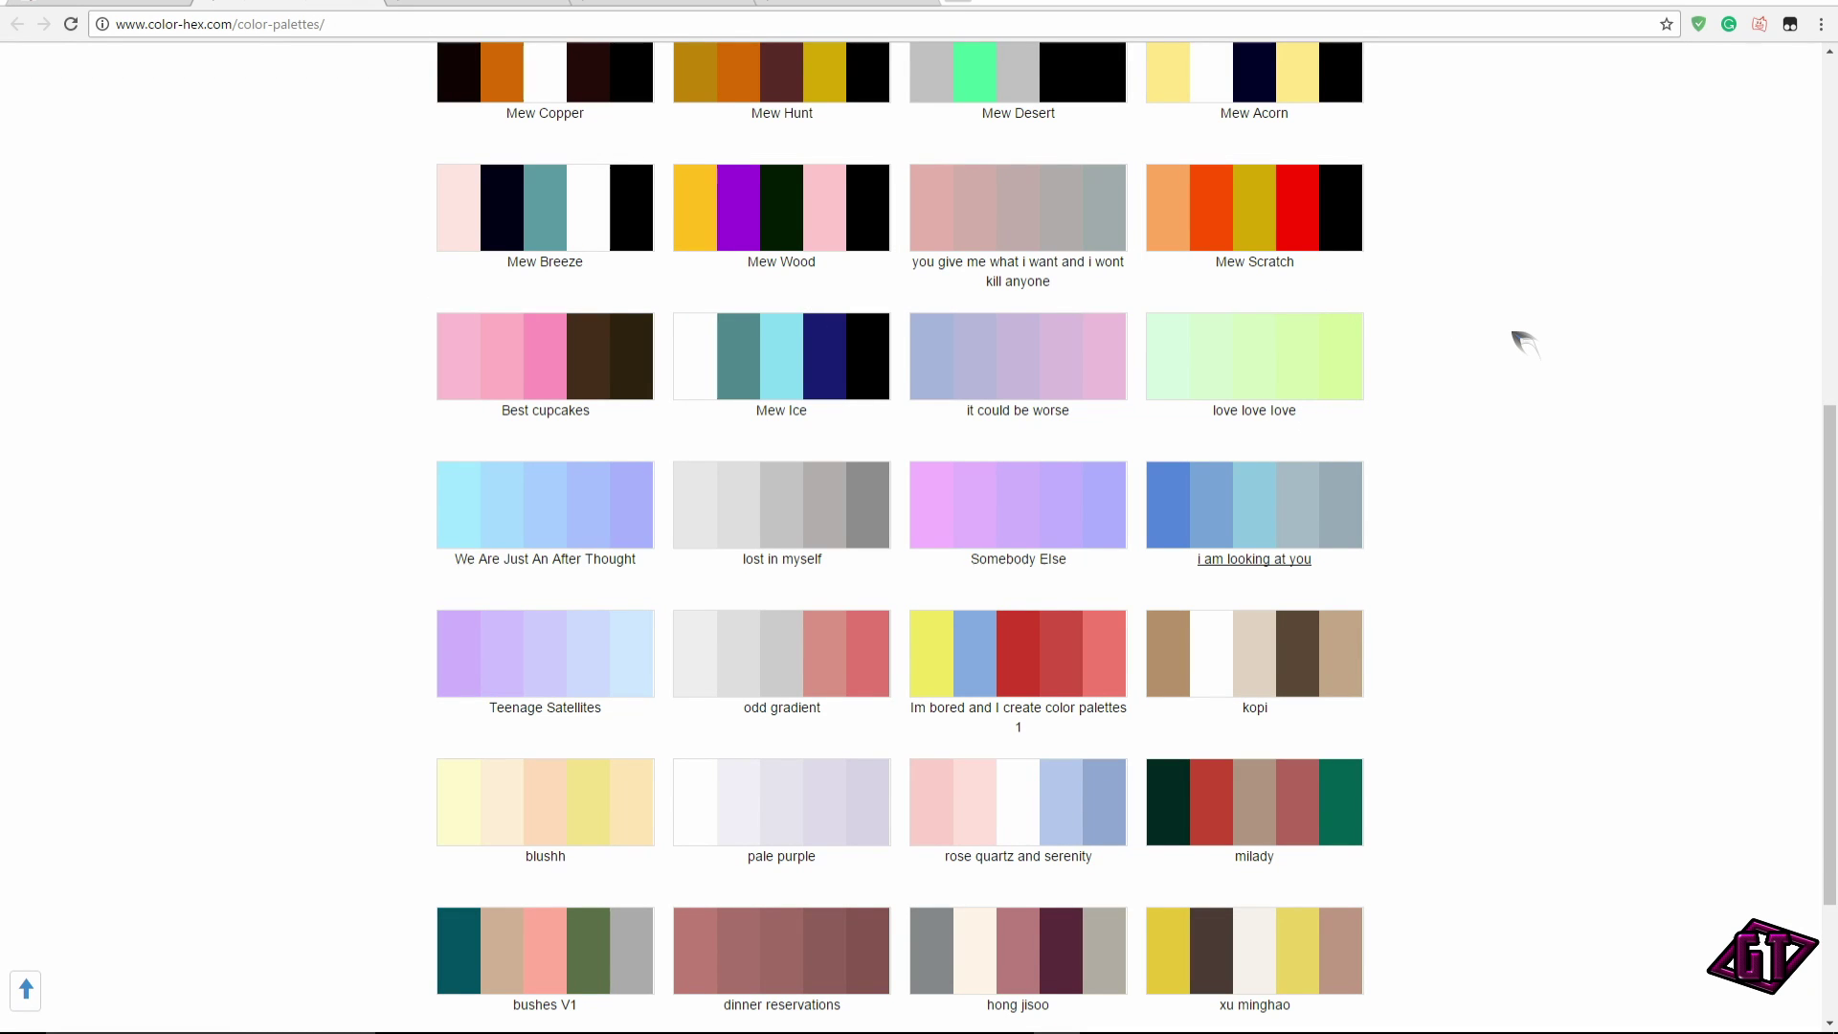
pyautogui.scroll(8, 1522, 343)
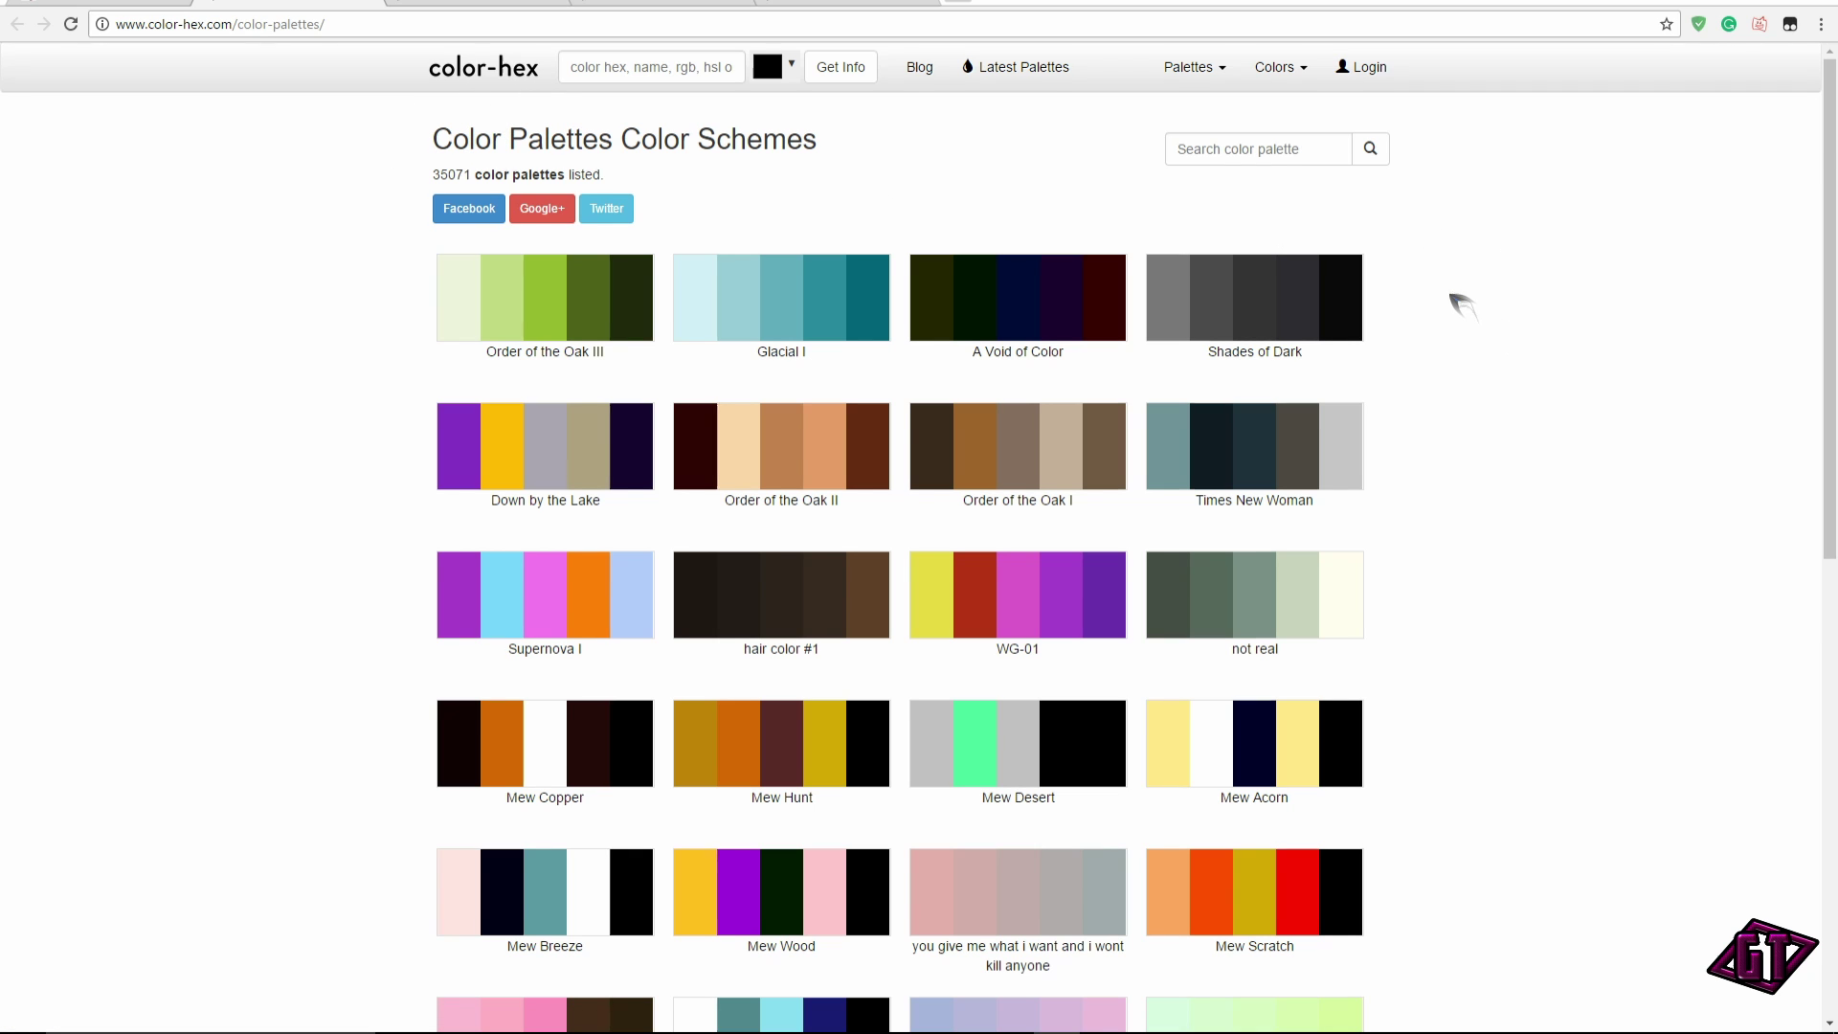
pyautogui.scroll(-4, 1455, 303)
pyautogui.scroll(-4, 1462, 306)
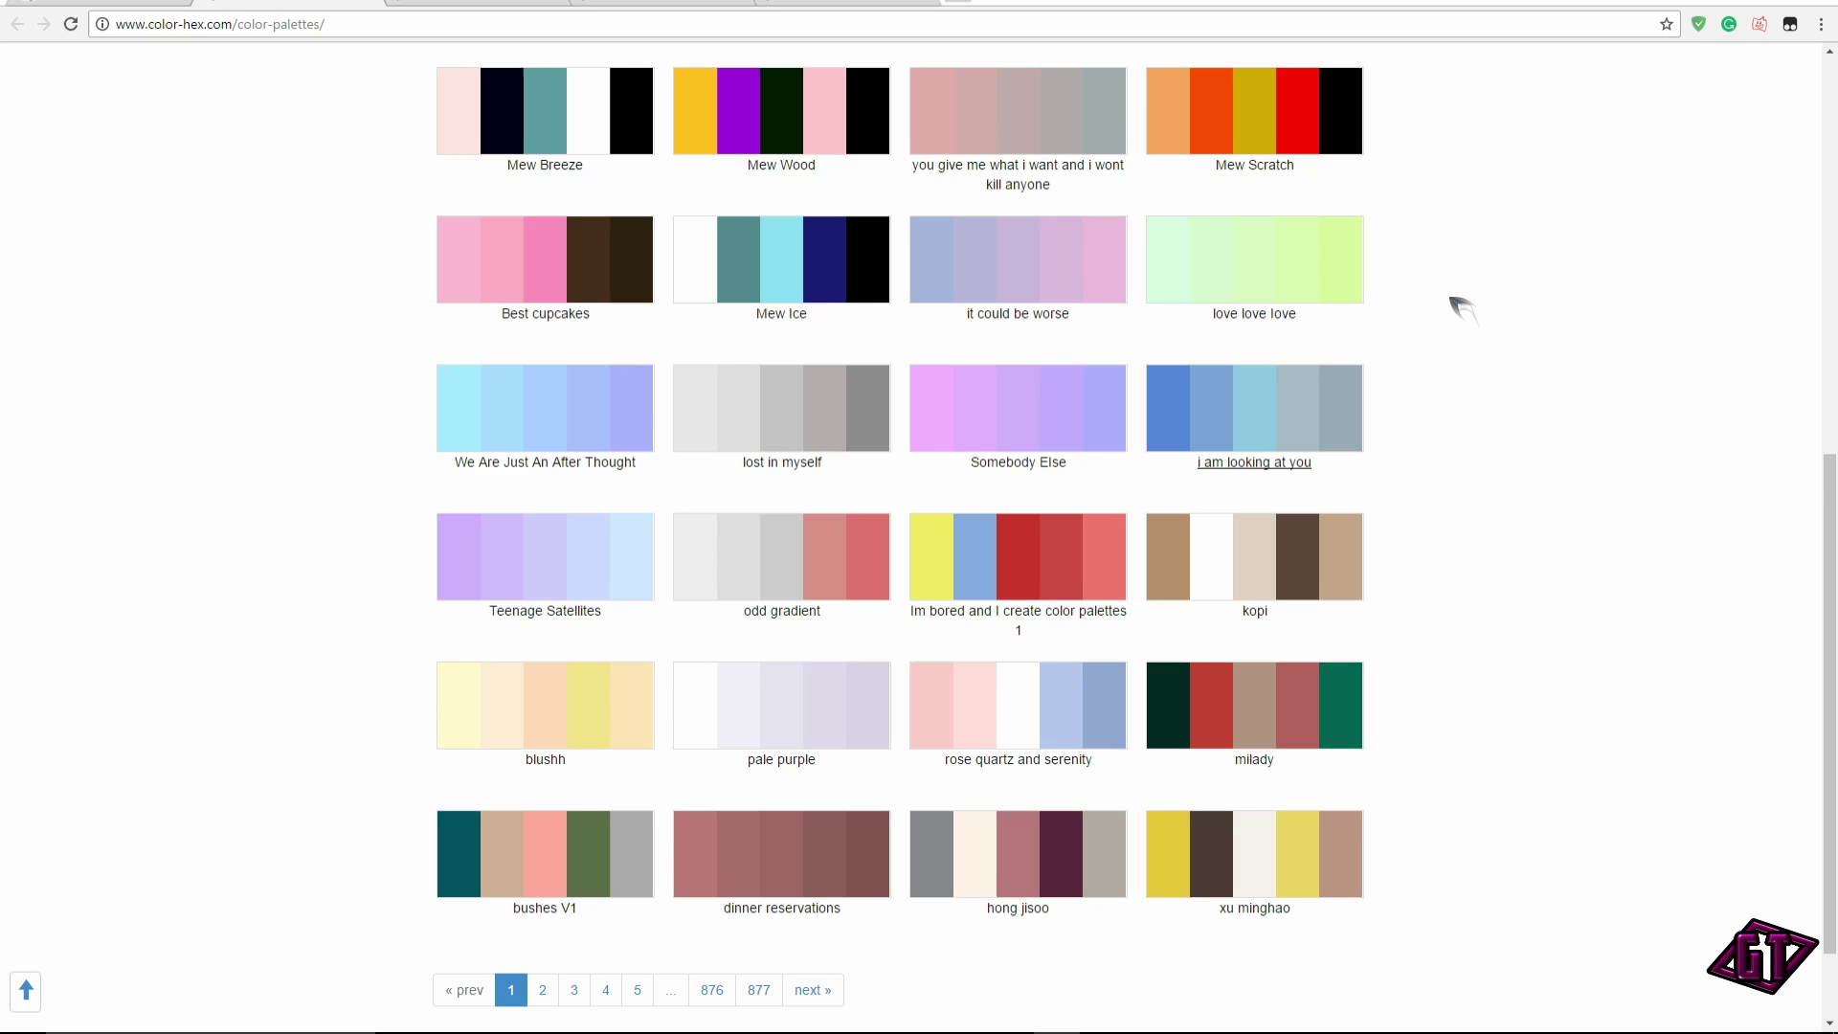
pyautogui.scroll(-2, 1462, 306)
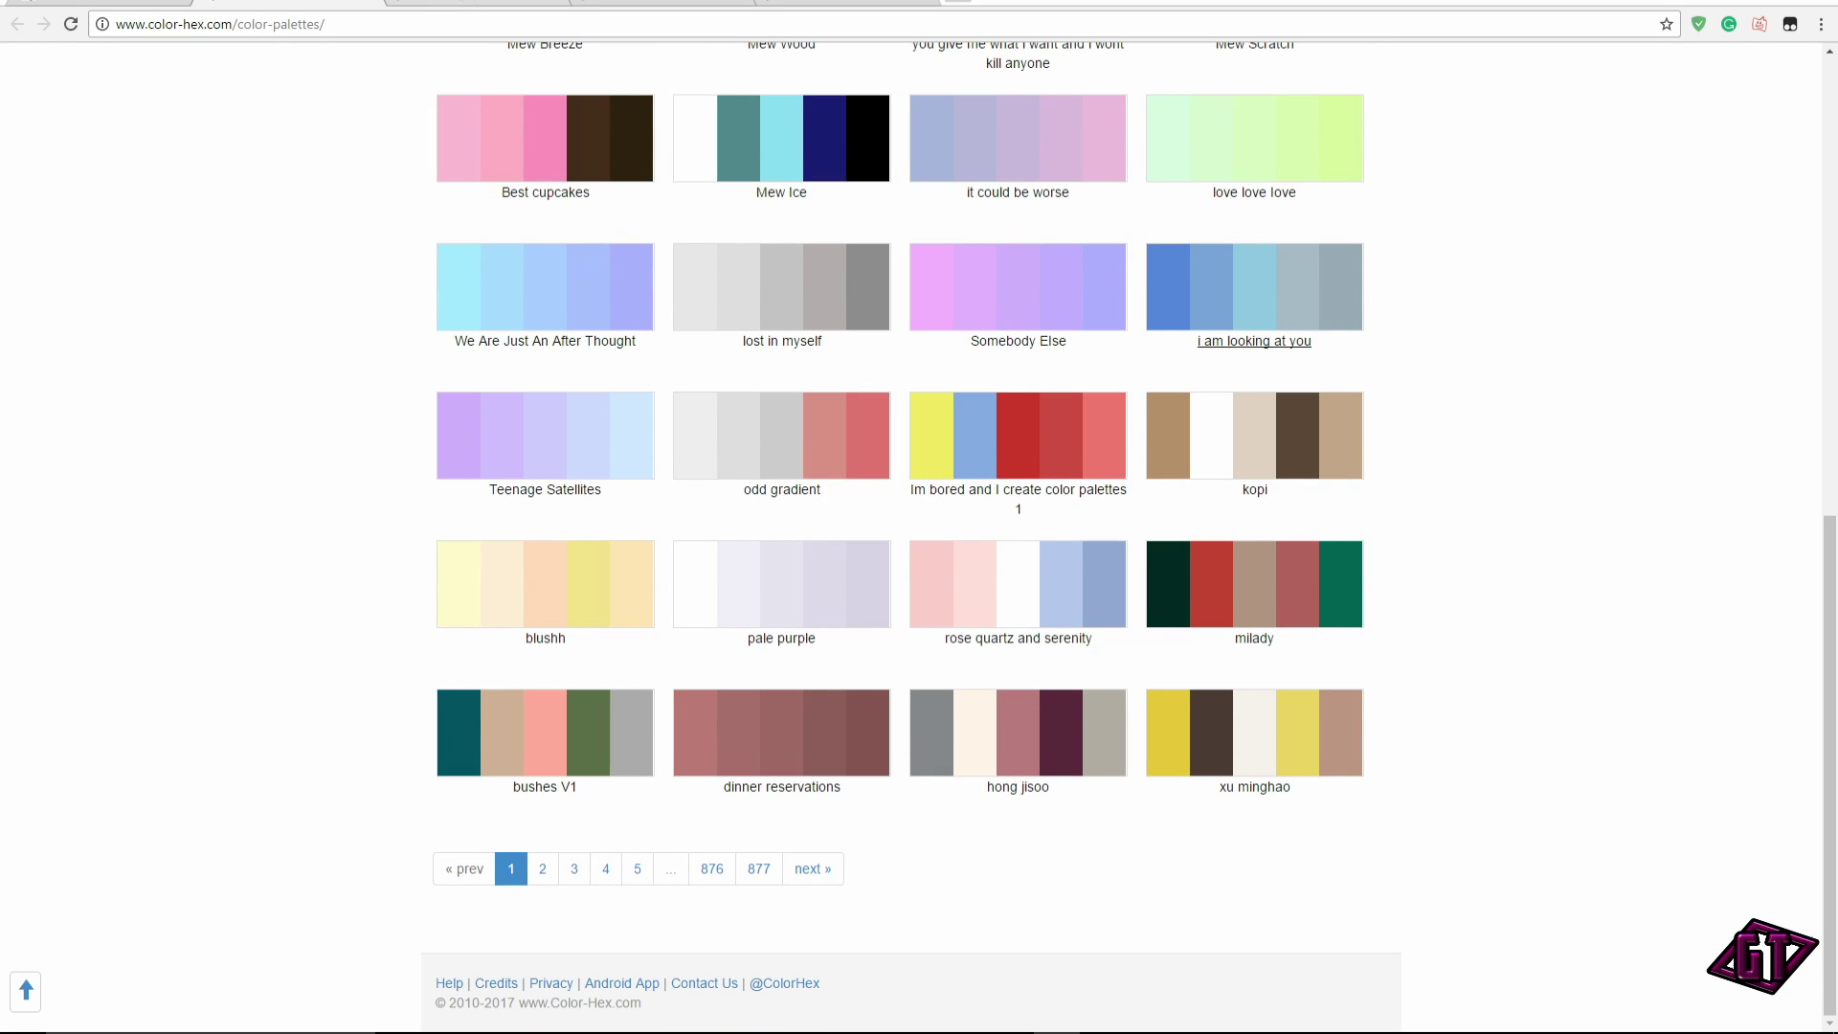
# Cycle through the opened palette tabs, ending on We Are Just An After Thought
pyautogui.hotkey('ctrl', 'Tab')
pyautogui.hotkey('ctrl', 'Tab')
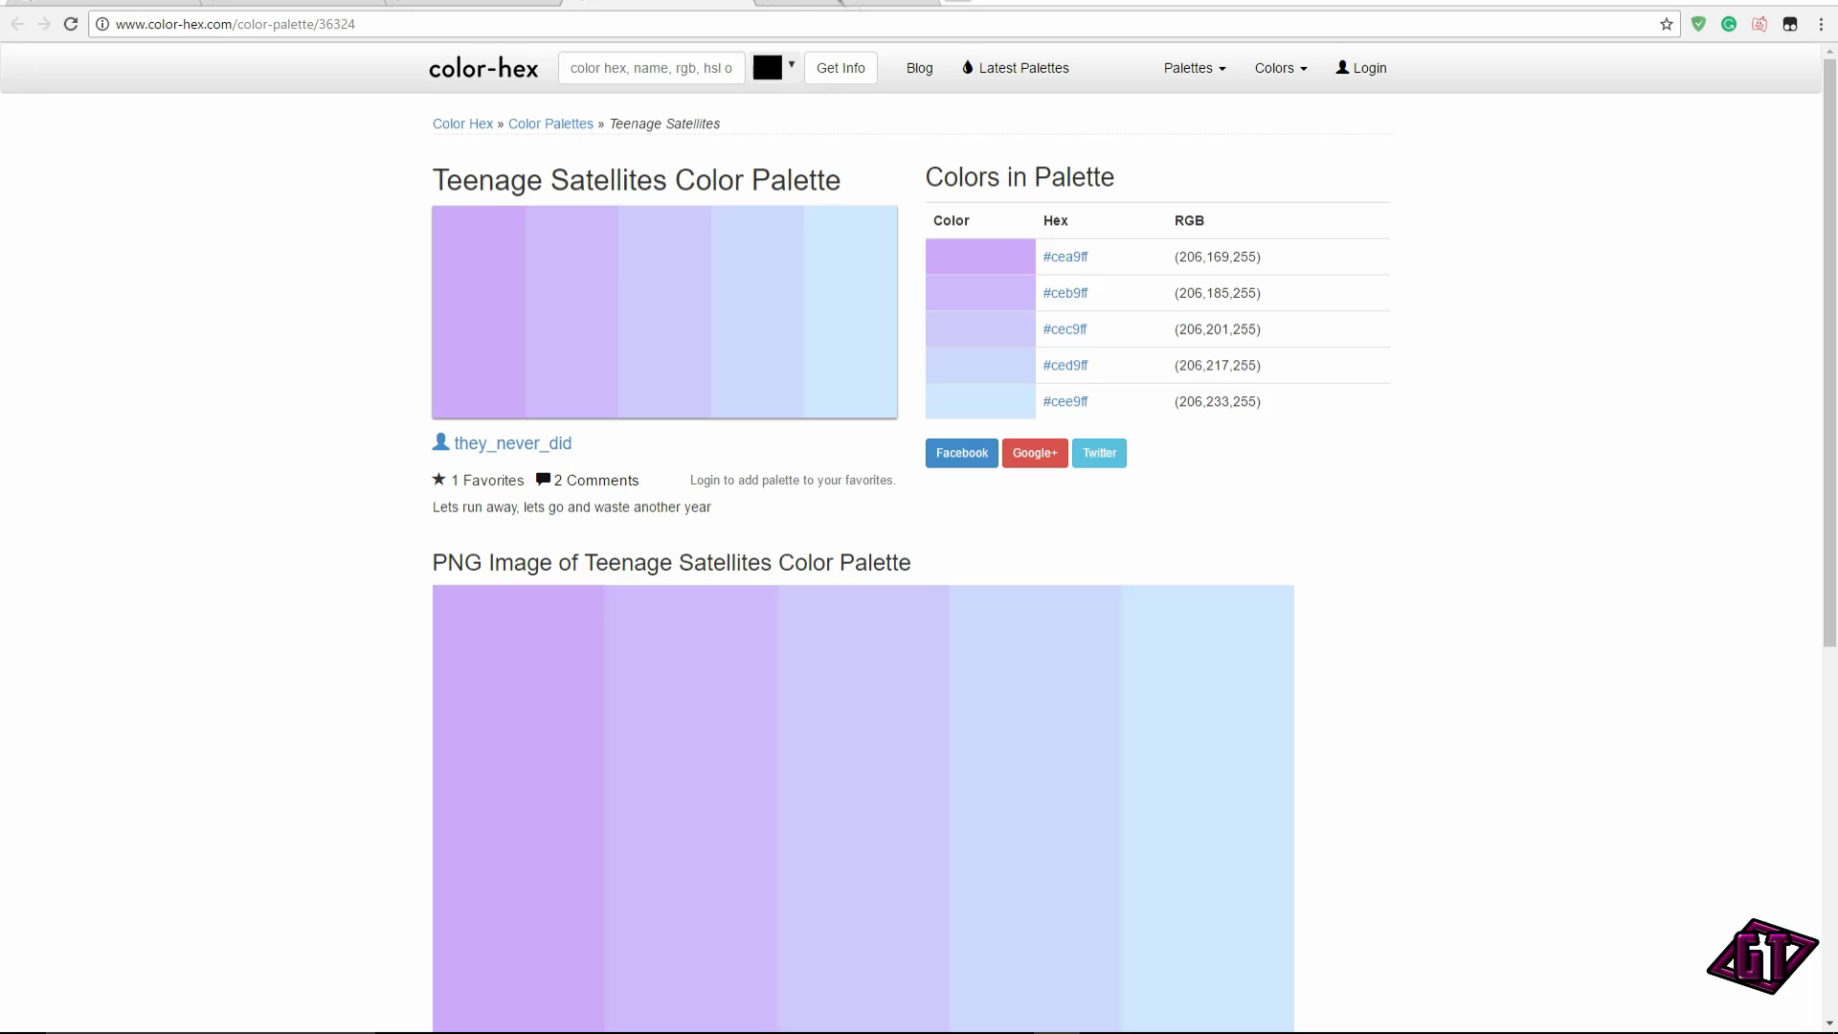
pyautogui.hotkey('ctrl', 'Tab')
pyautogui.hotkey('ctrl', 'shift', 'Tab')
pyautogui.hotkey('ctrl', 'shift', 'Tab')
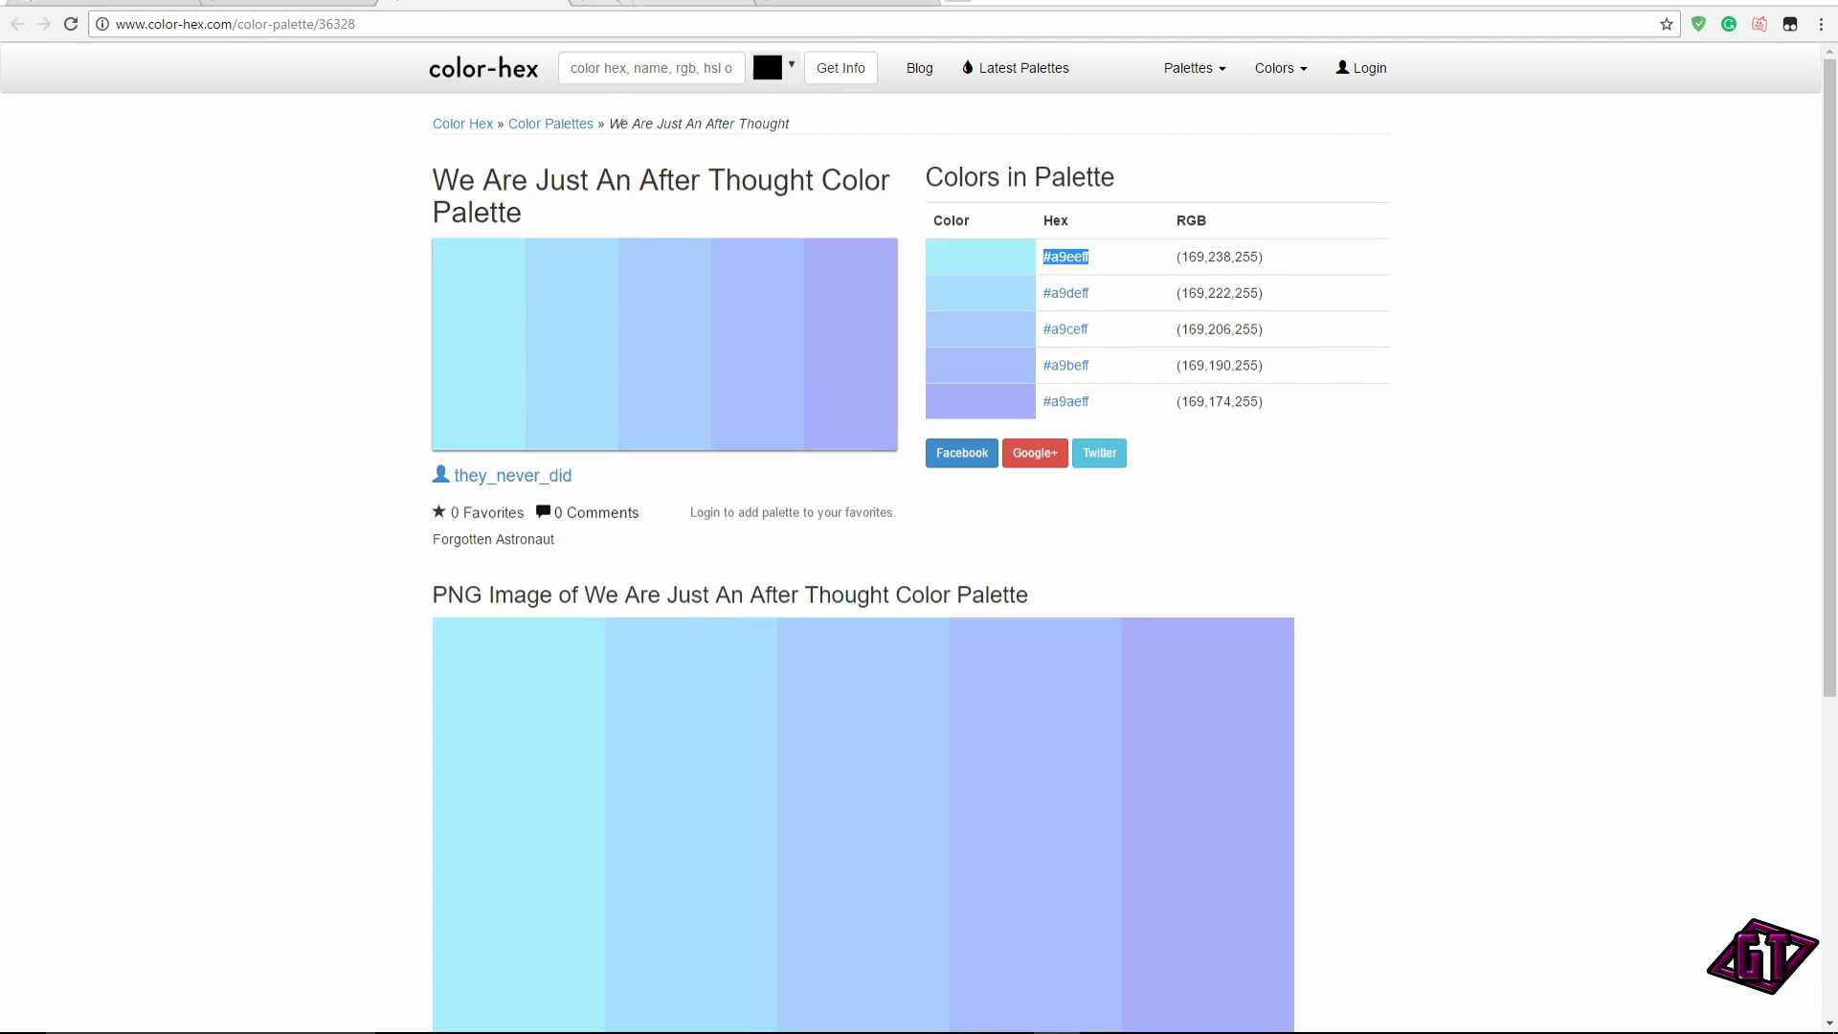
pyautogui.hotkey('ctrl', 'Tab')
pyautogui.hotkey('ctrl', 'Tab')
pyautogui.hotkey('ctrl', 'shift', 'Tab')
pyautogui.hotkey('ctrl', 'shift', 'Tab')
pyautogui.hotkey('ctrl', 'Tab')
pyautogui.hotkey('ctrl', 'Tab')
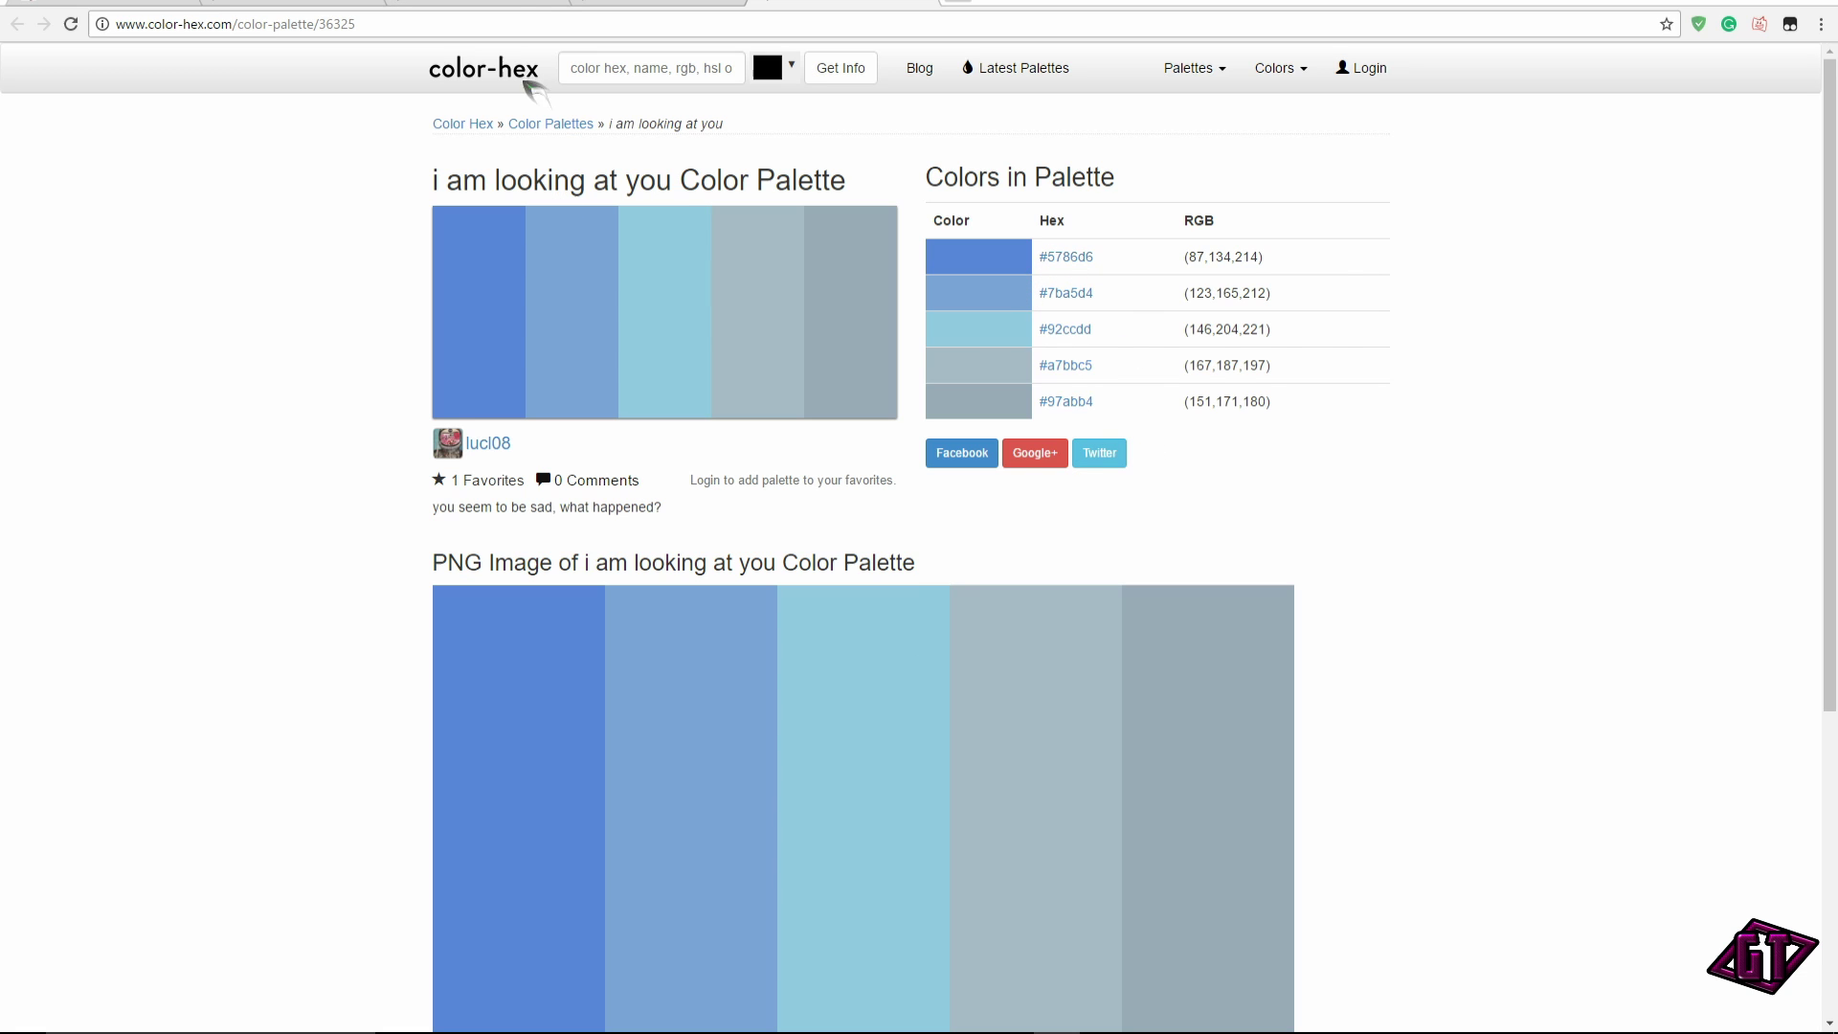
pyautogui.click(533, 6)
# Check GIMP's foreground colour dialog, then return to Color-Hex to copy #a9eeff
pyautogui.moveTo(919, 963)
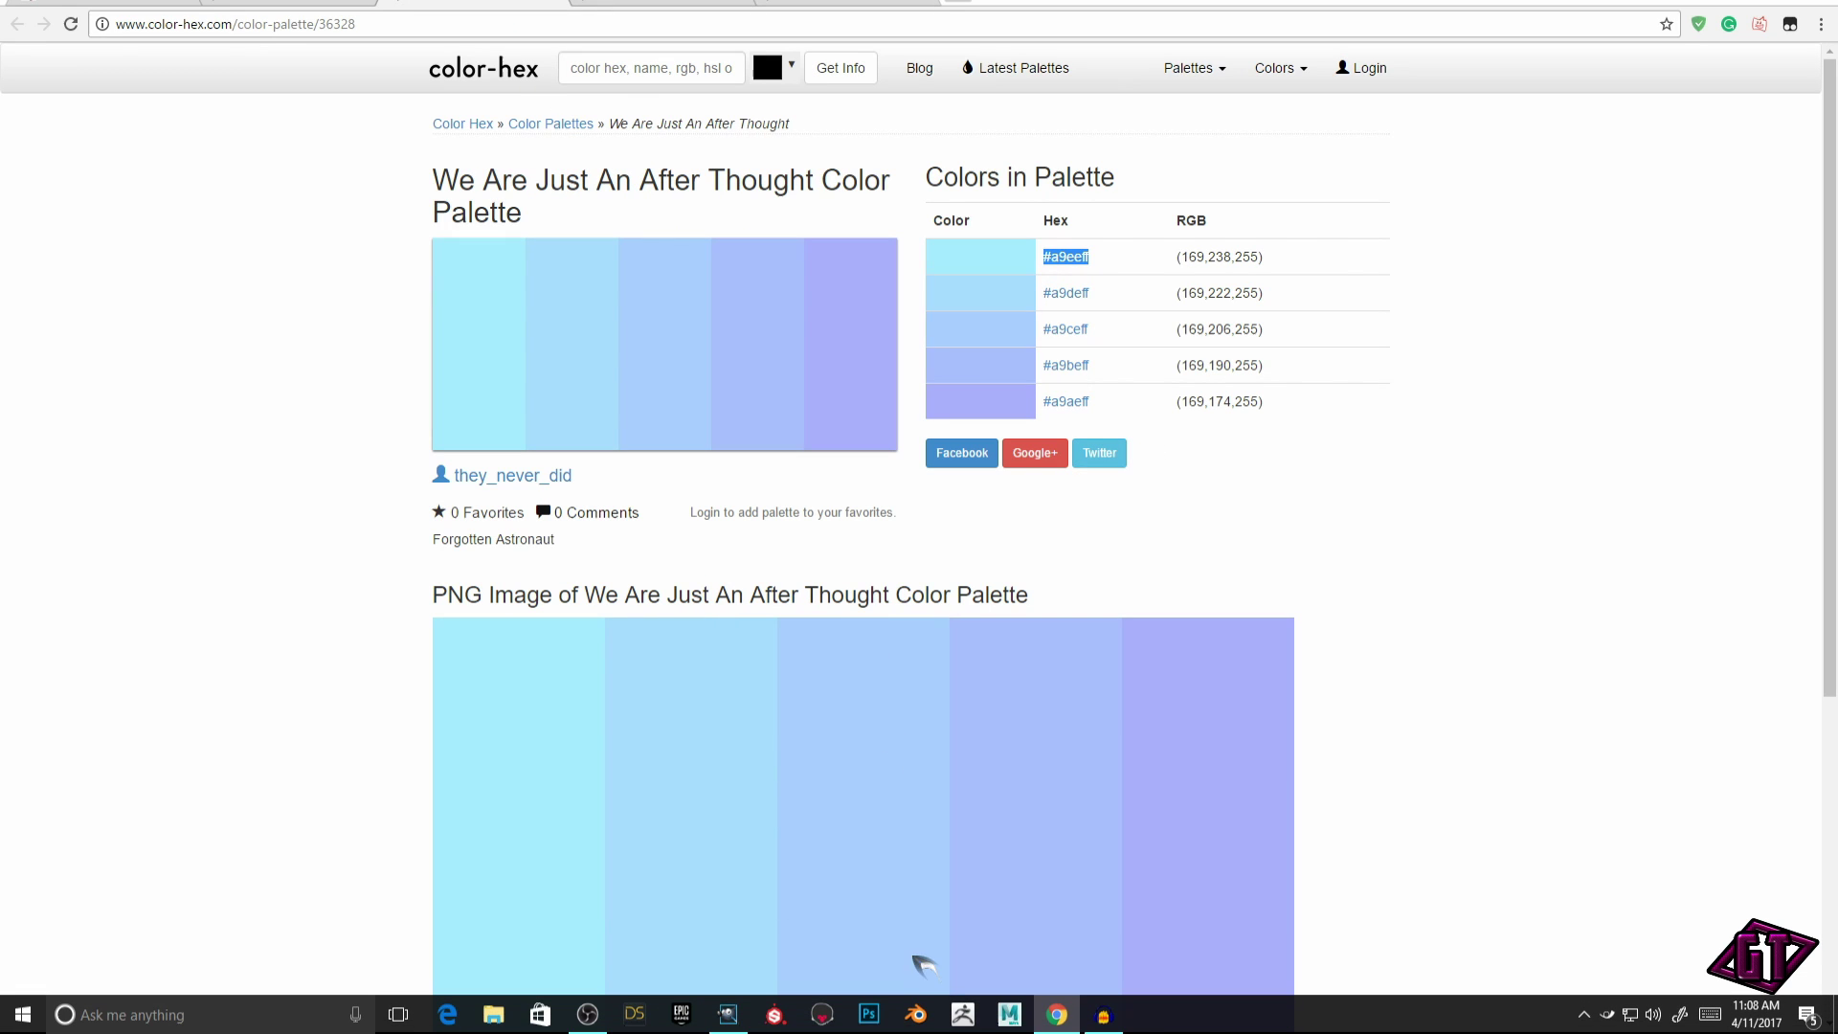
pyautogui.click(728, 1015)
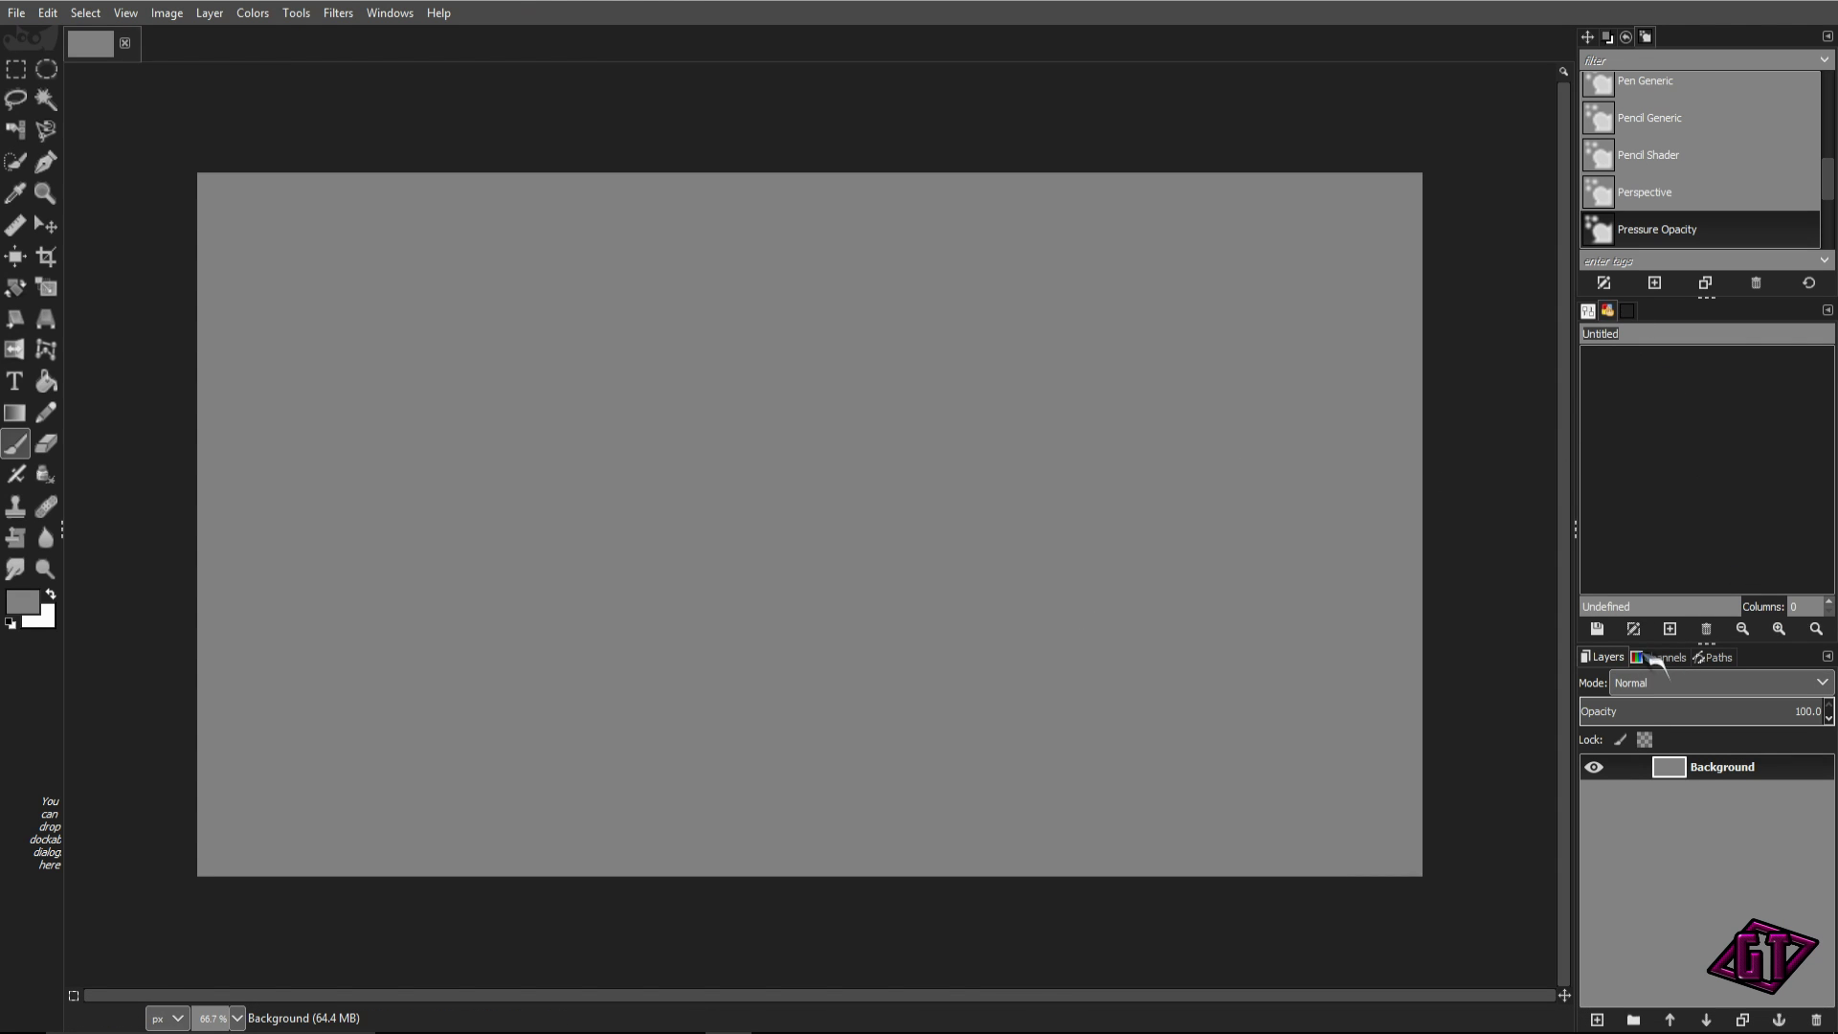
pyautogui.click(23, 601)
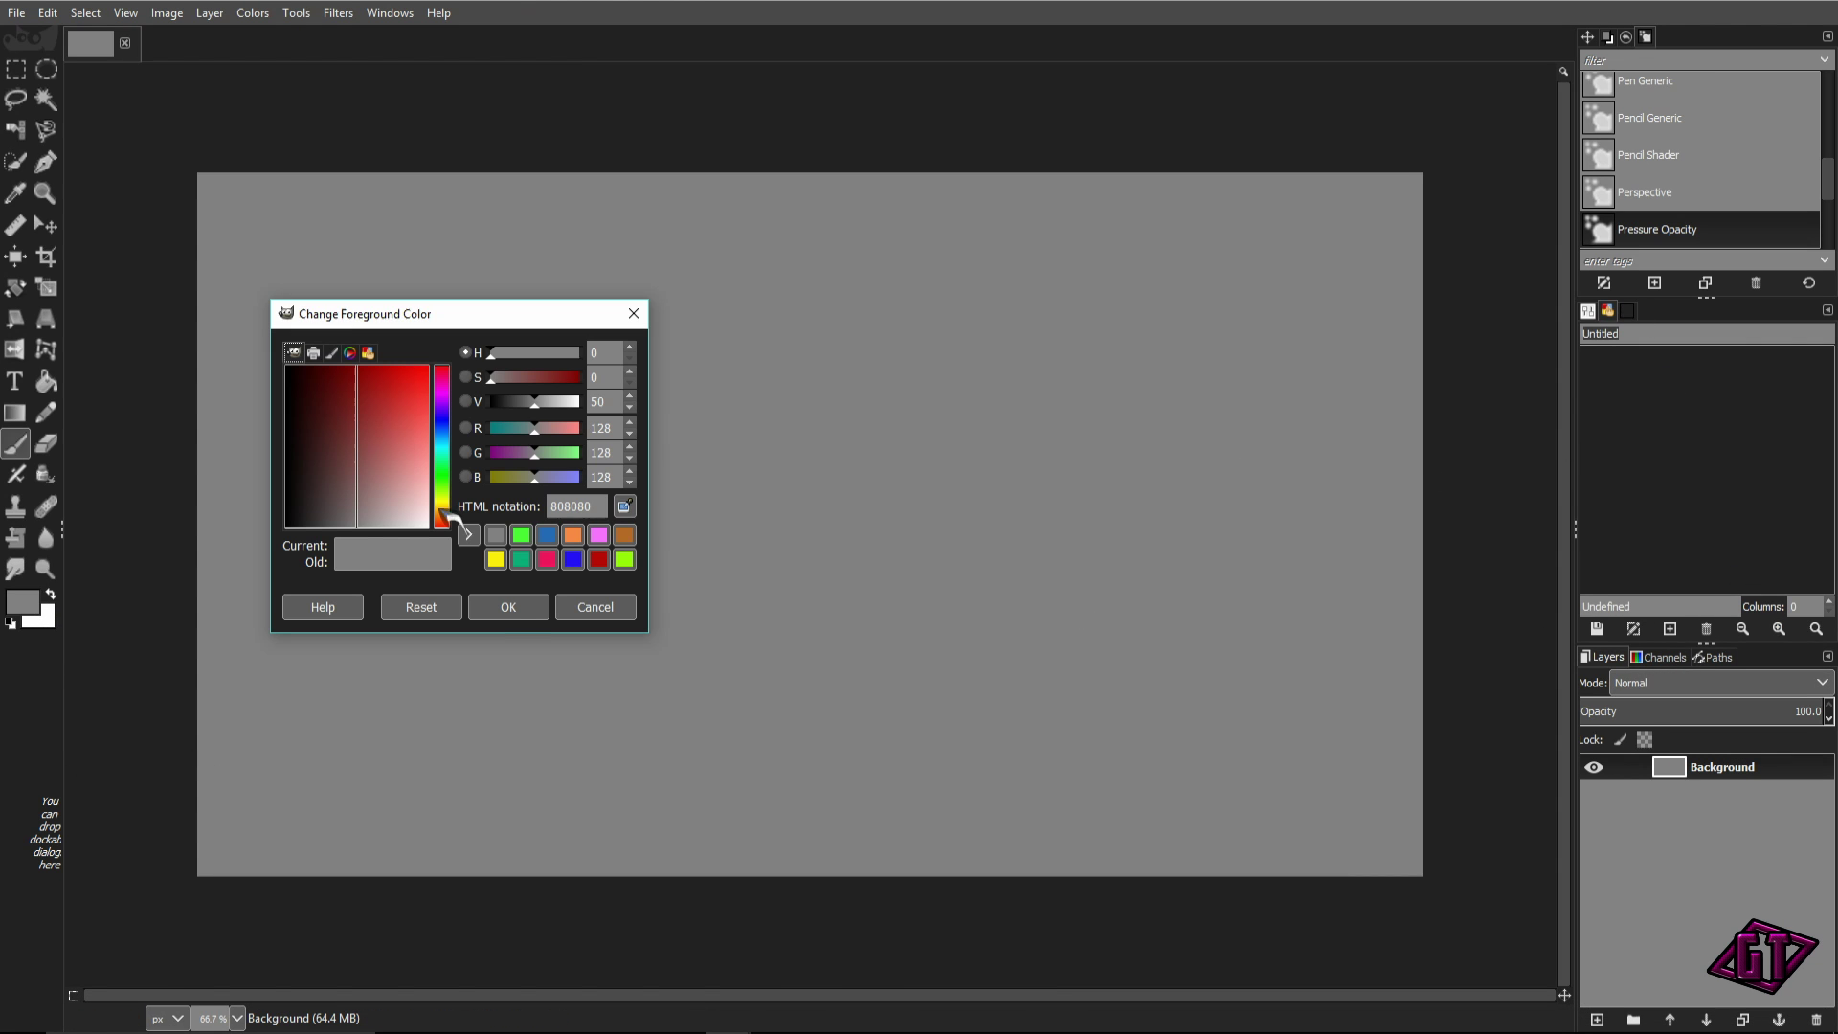
pyautogui.click(599, 611)
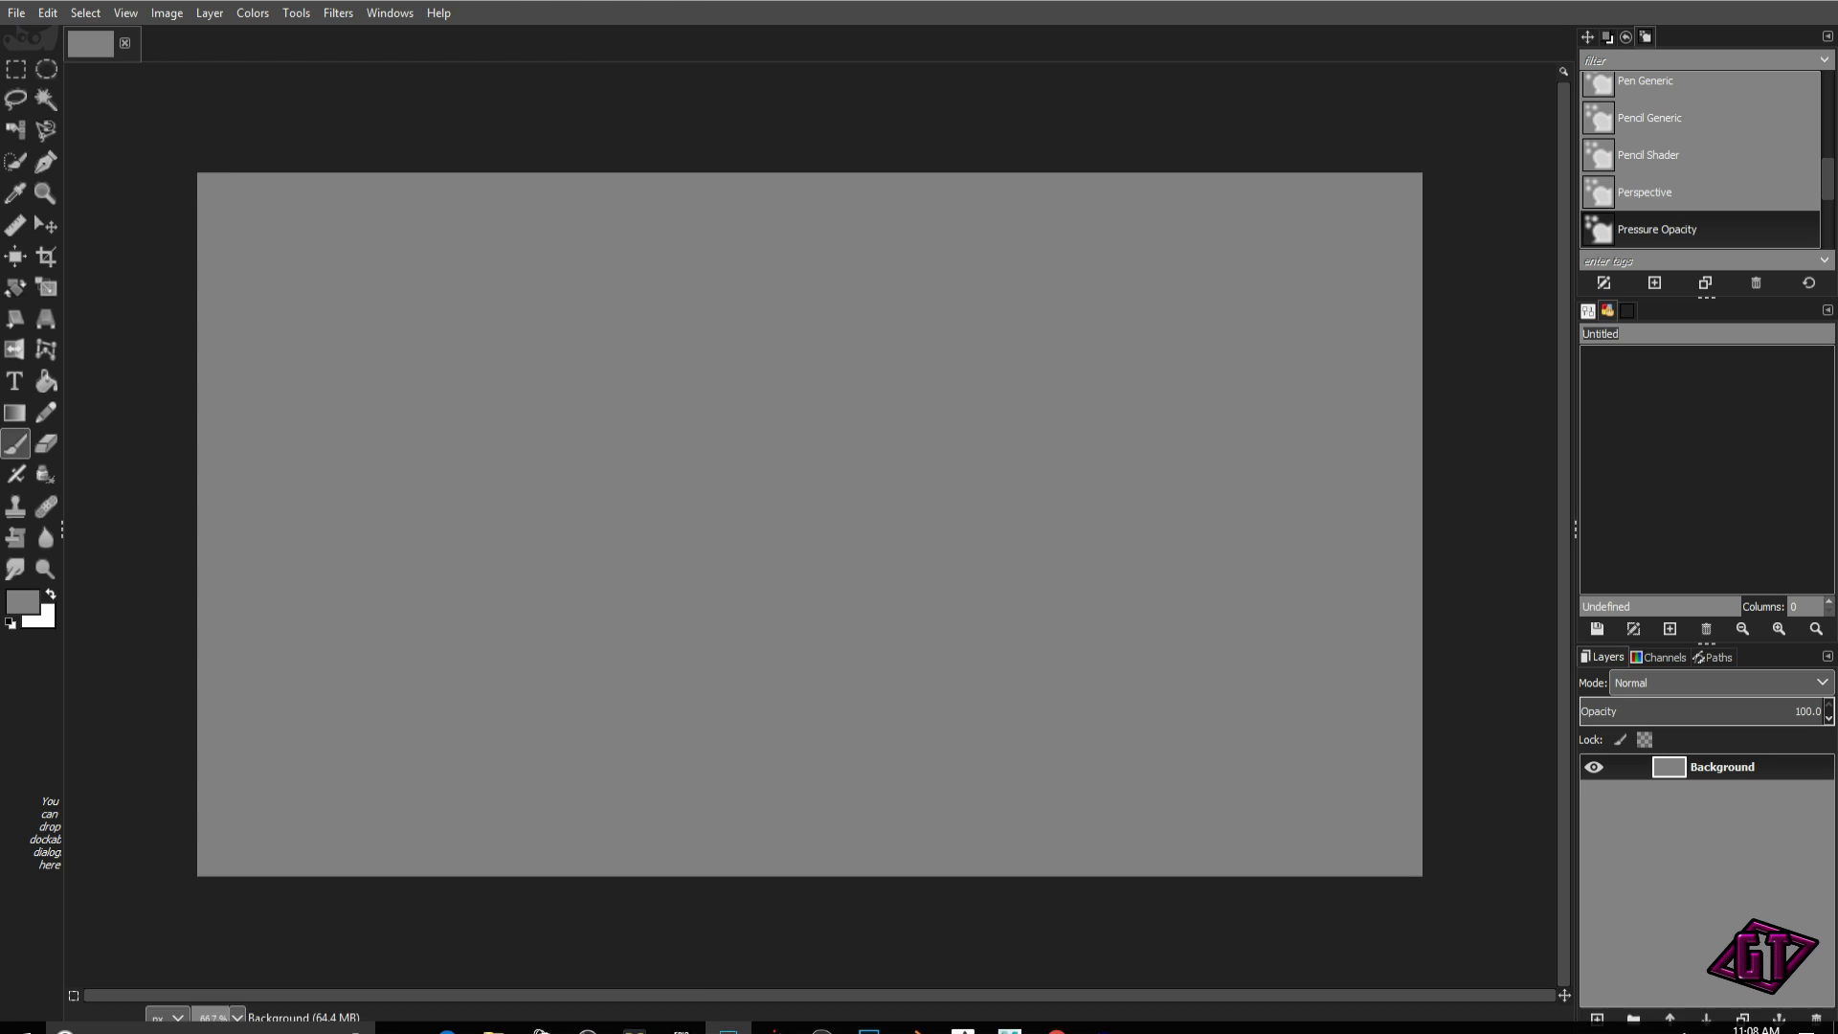
pyautogui.click(1057, 1015)
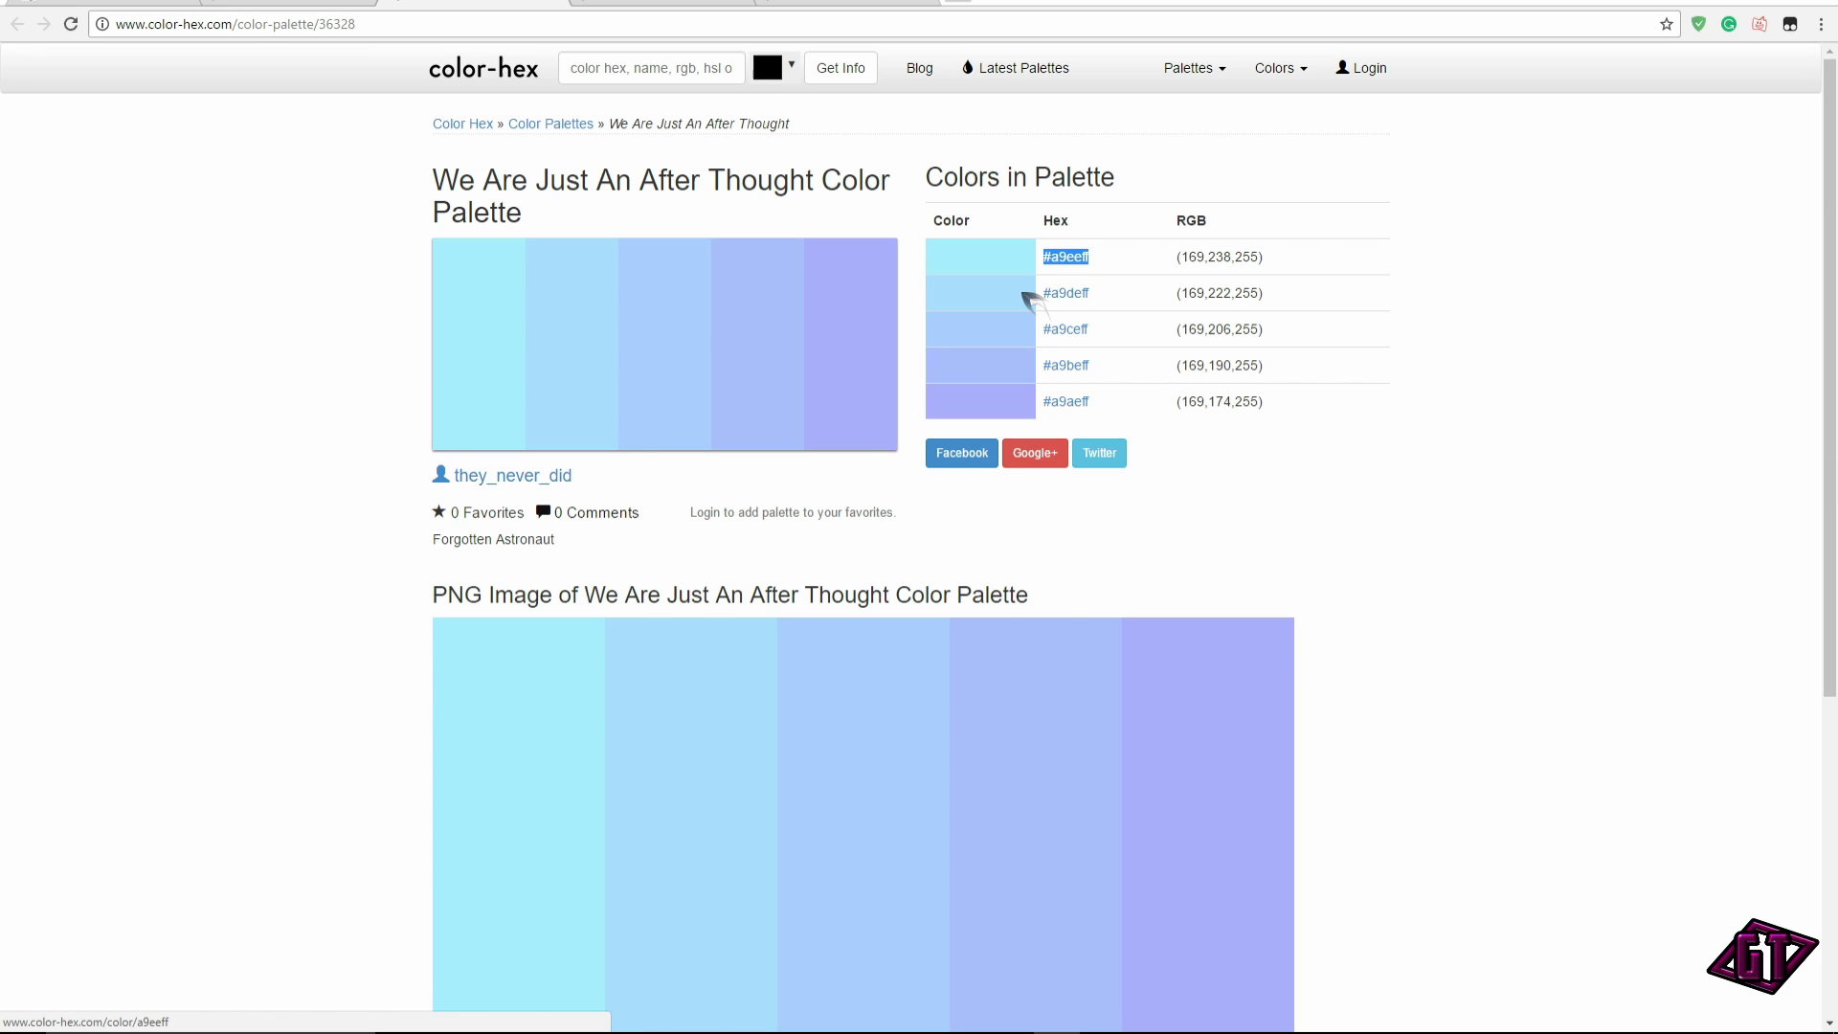
# Paste a9eeff as the foreground colour's HTML notation and confirm it
pyautogui.hotkey('alt', 'Tab')
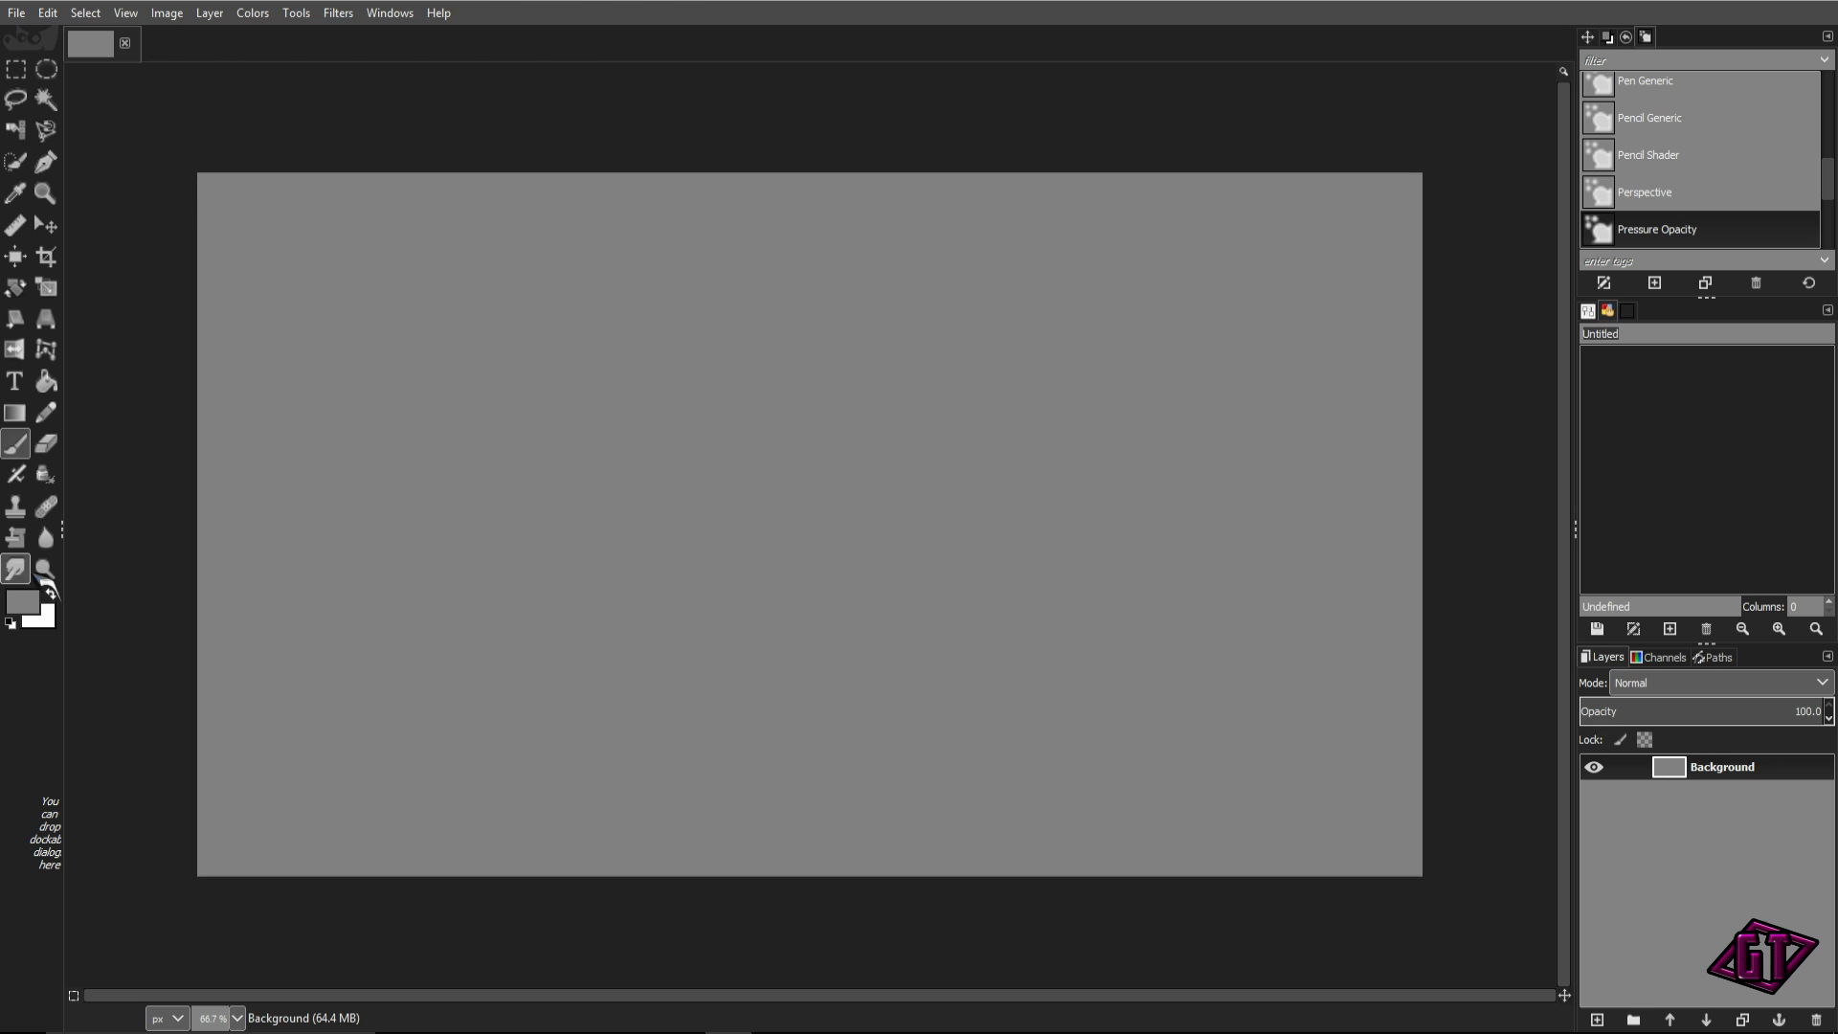
pyautogui.click(22, 601)
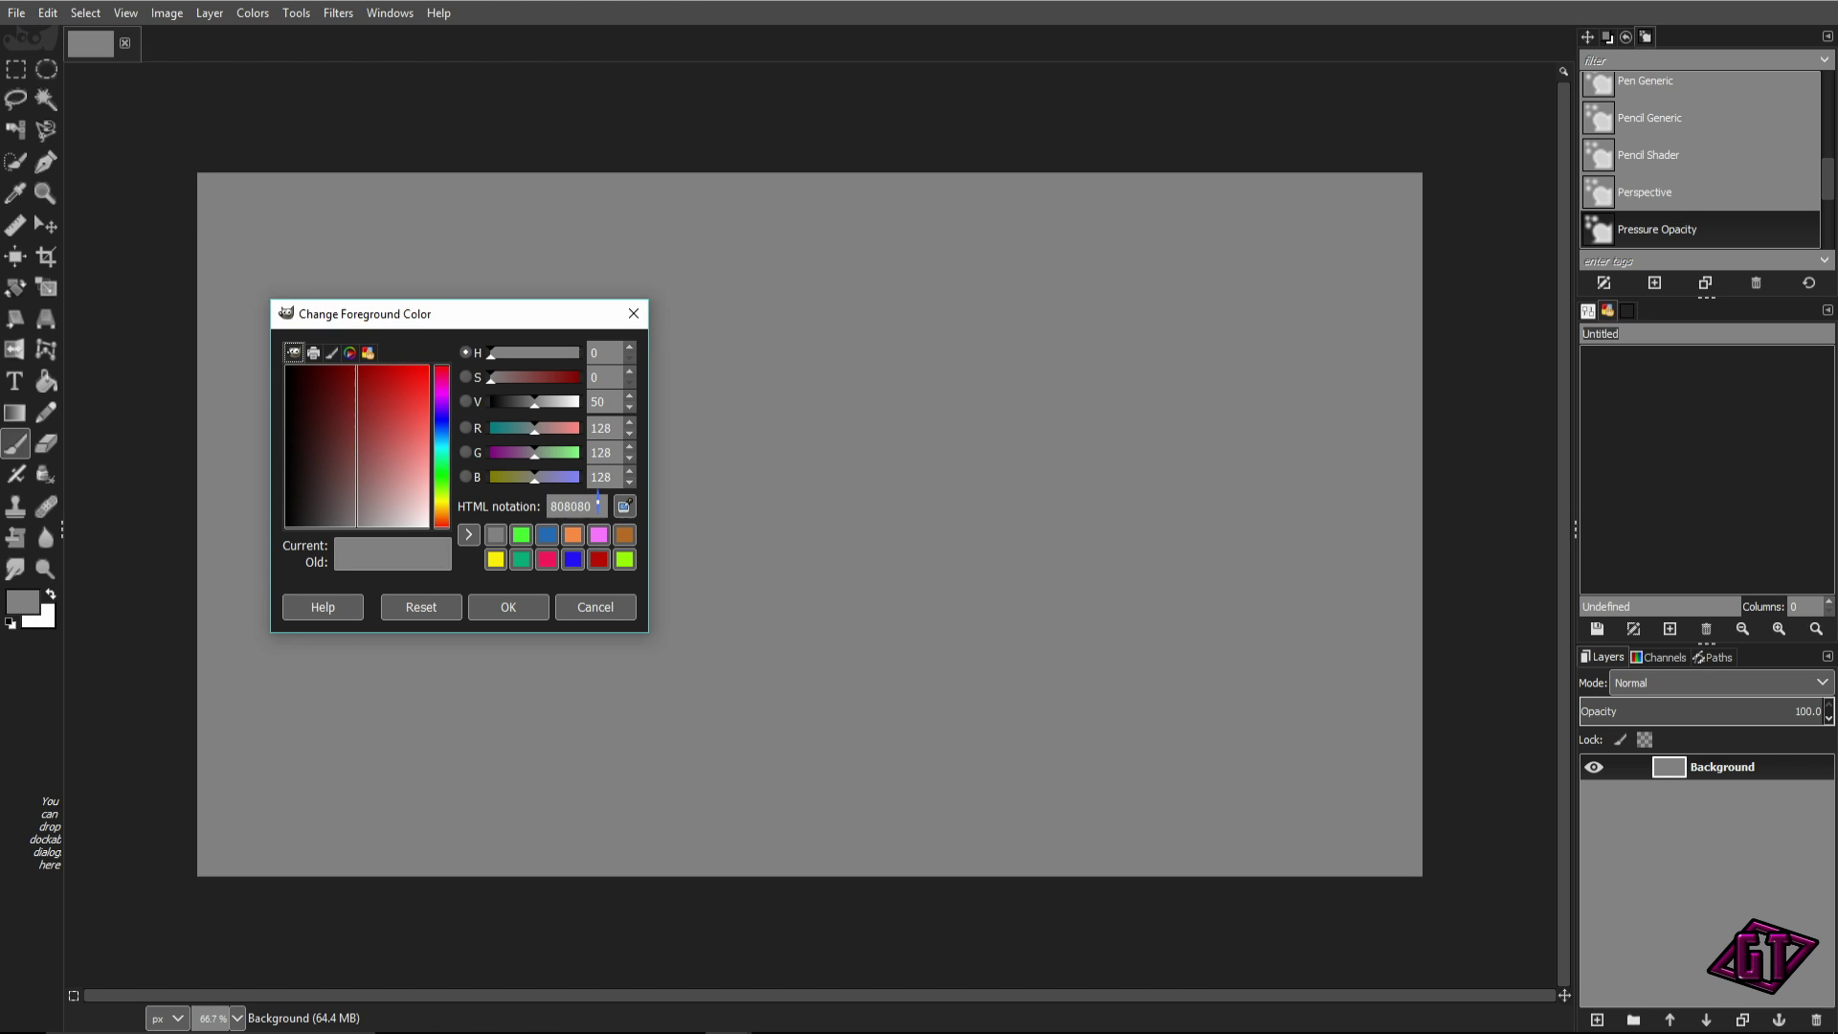
pyautogui.doubleClick(597, 501)
pyautogui.write('#a9eeff')
pyautogui.press('Return')
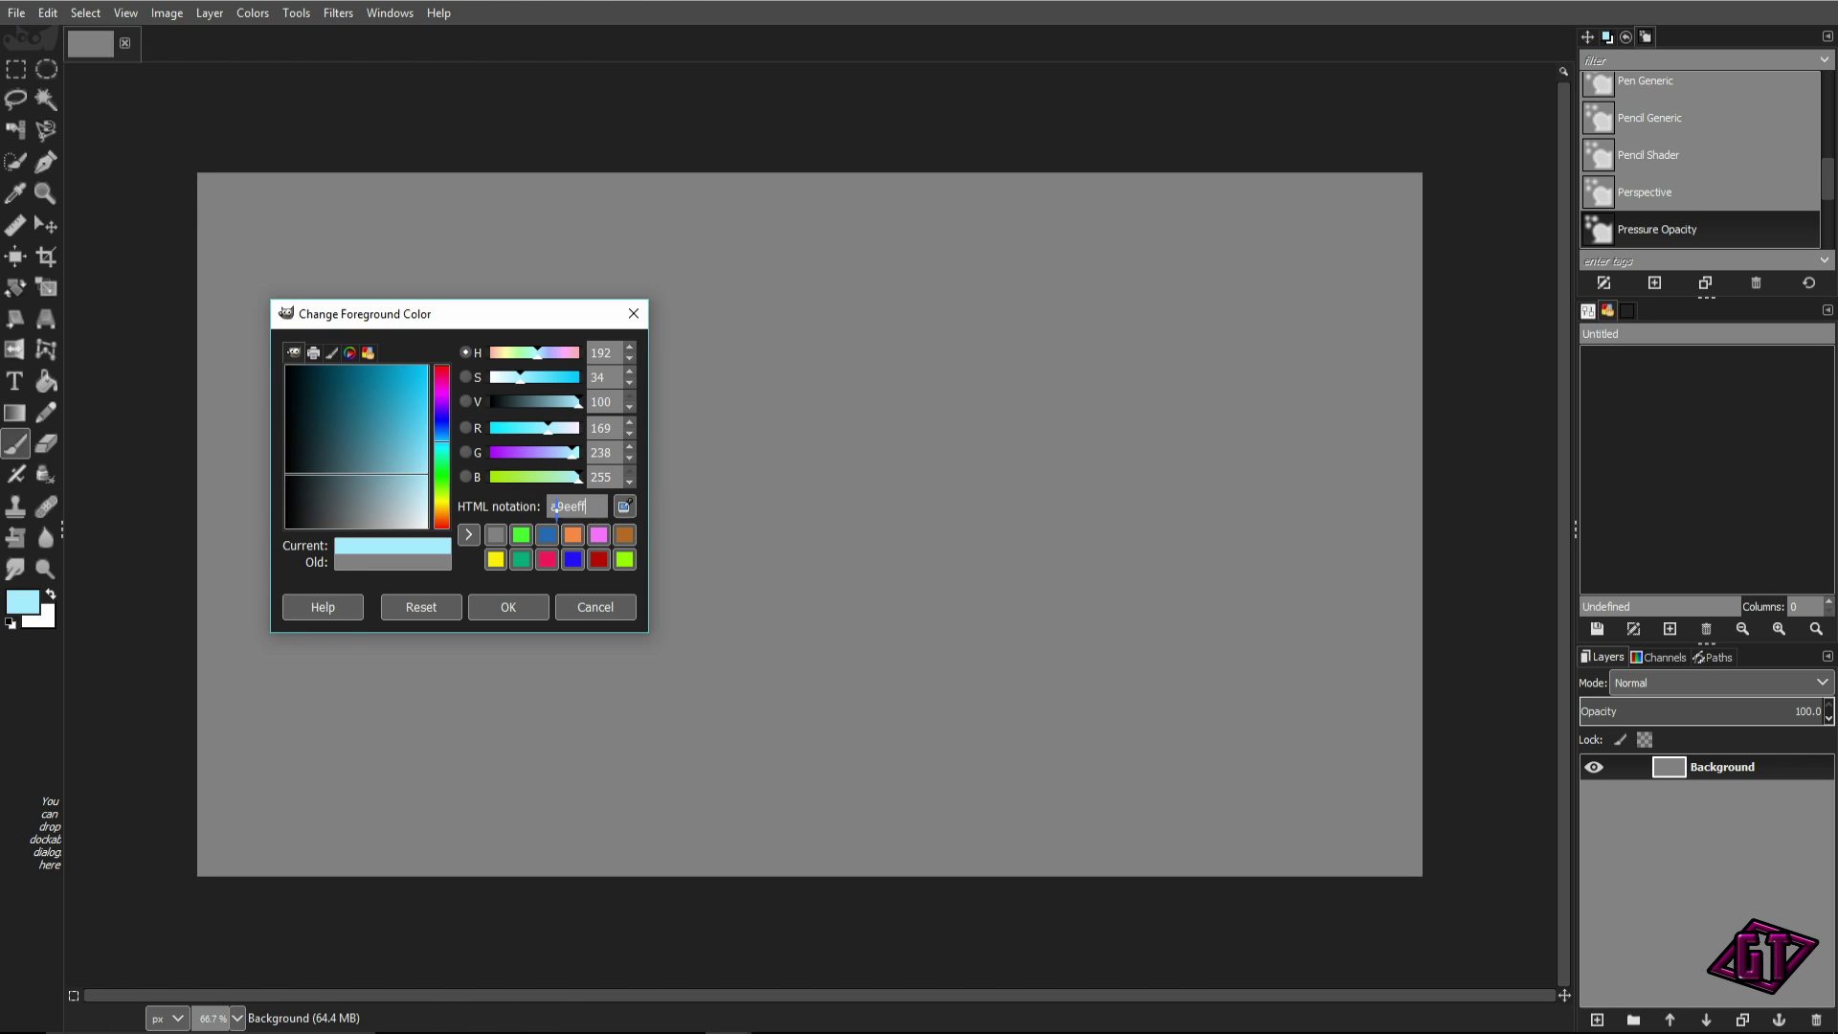
pyautogui.click(509, 609)
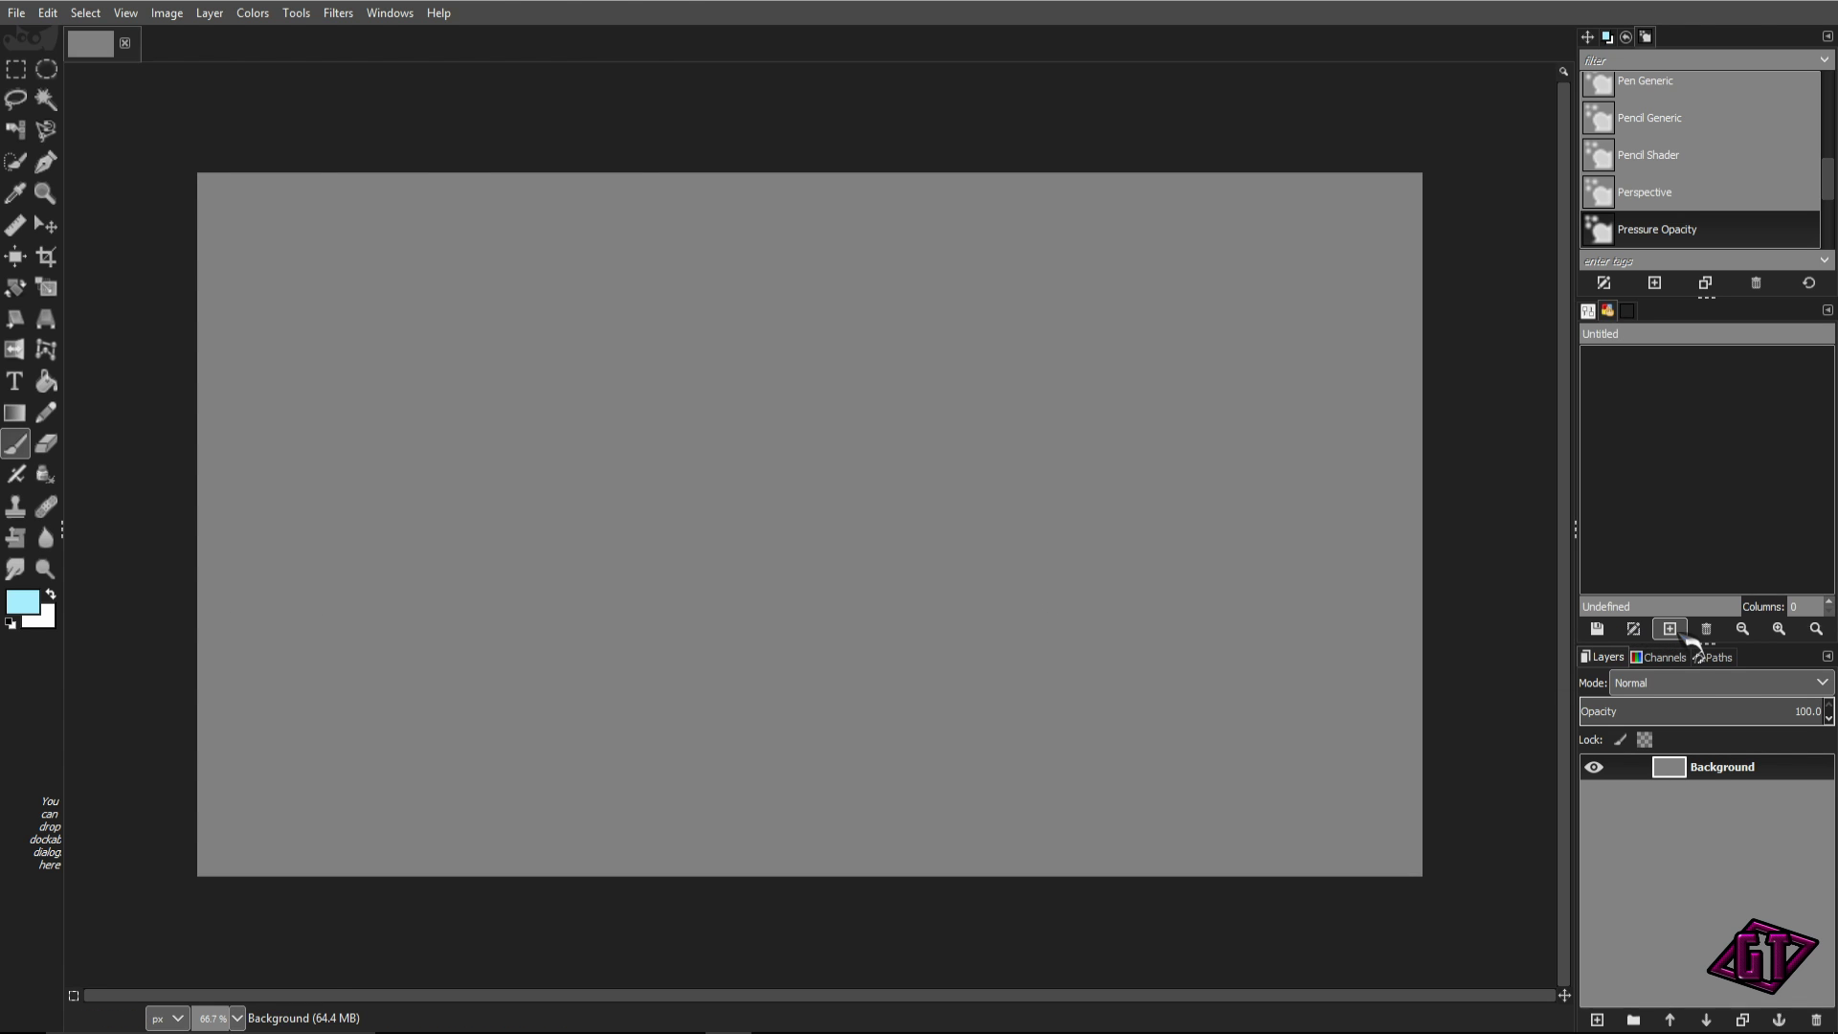
# Add a9eeff to the Untitled palette, then set the foreground to the next hex, a9deff
pyautogui.click(1681, 635)
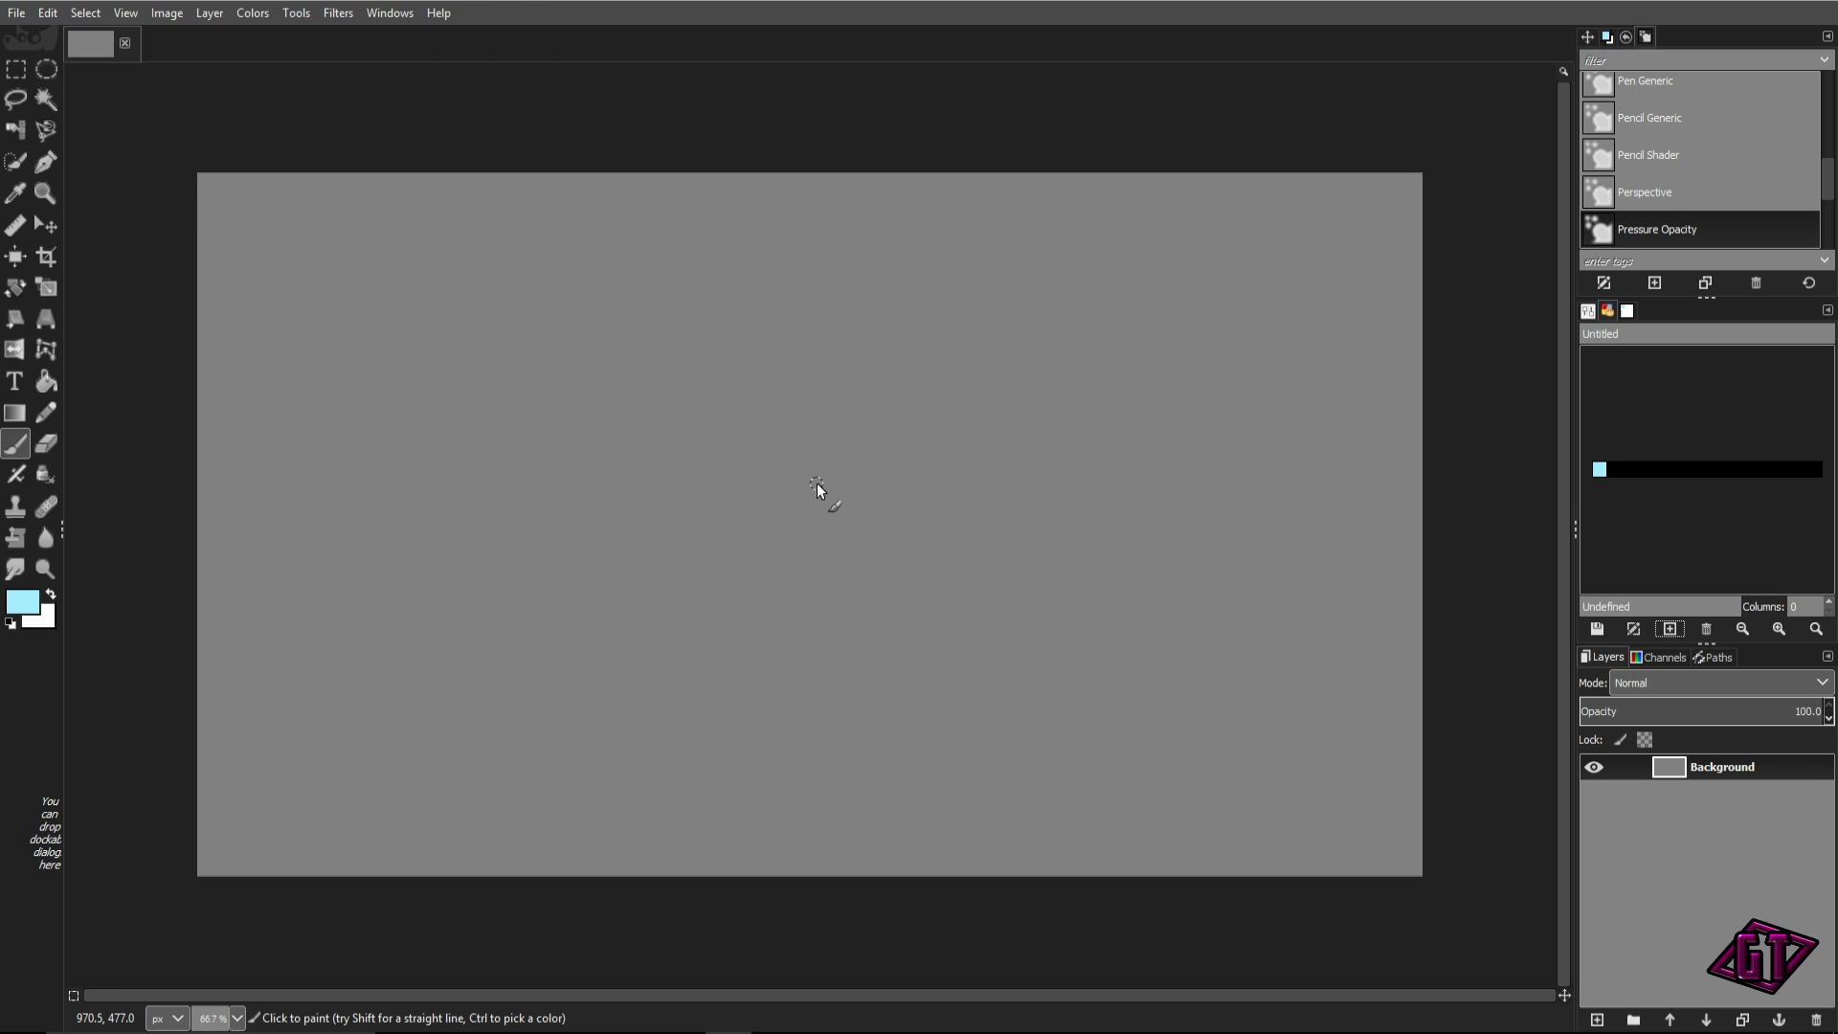
pyautogui.hotkey('alt', 'Tab')
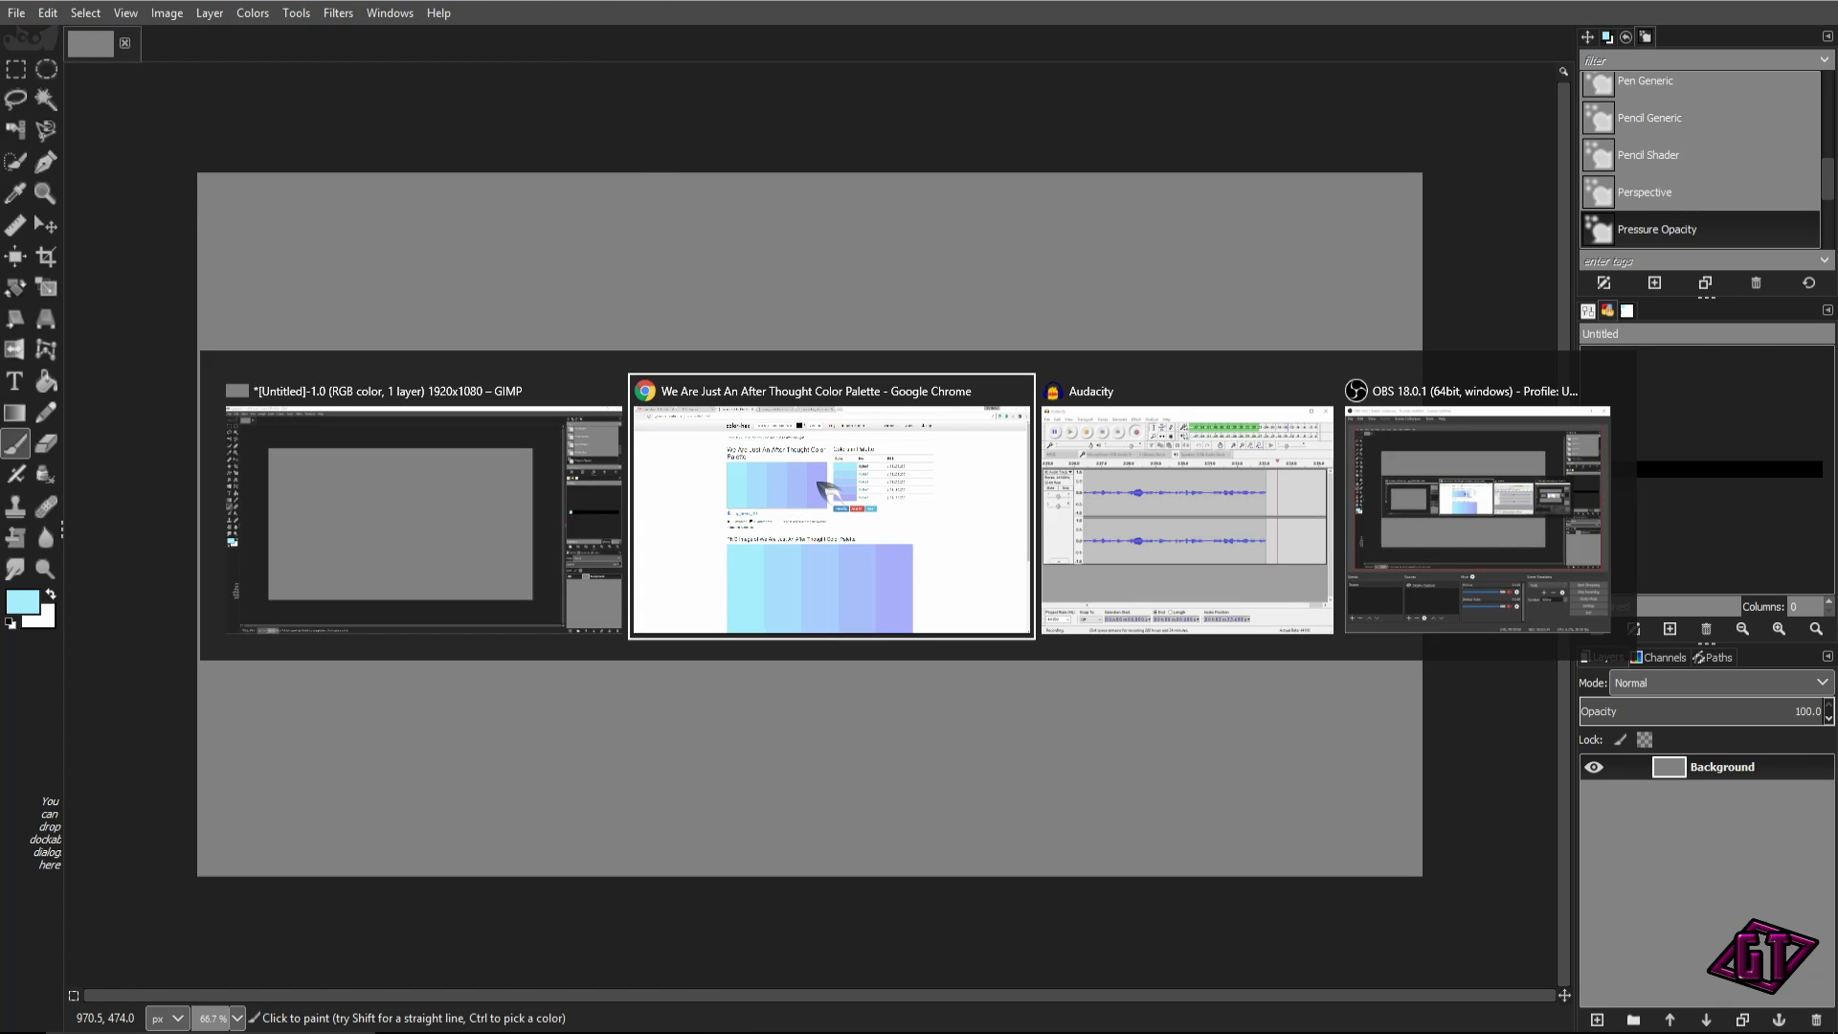
pyautogui.moveTo(1091, 293); pyautogui.dragTo(1047, 305)
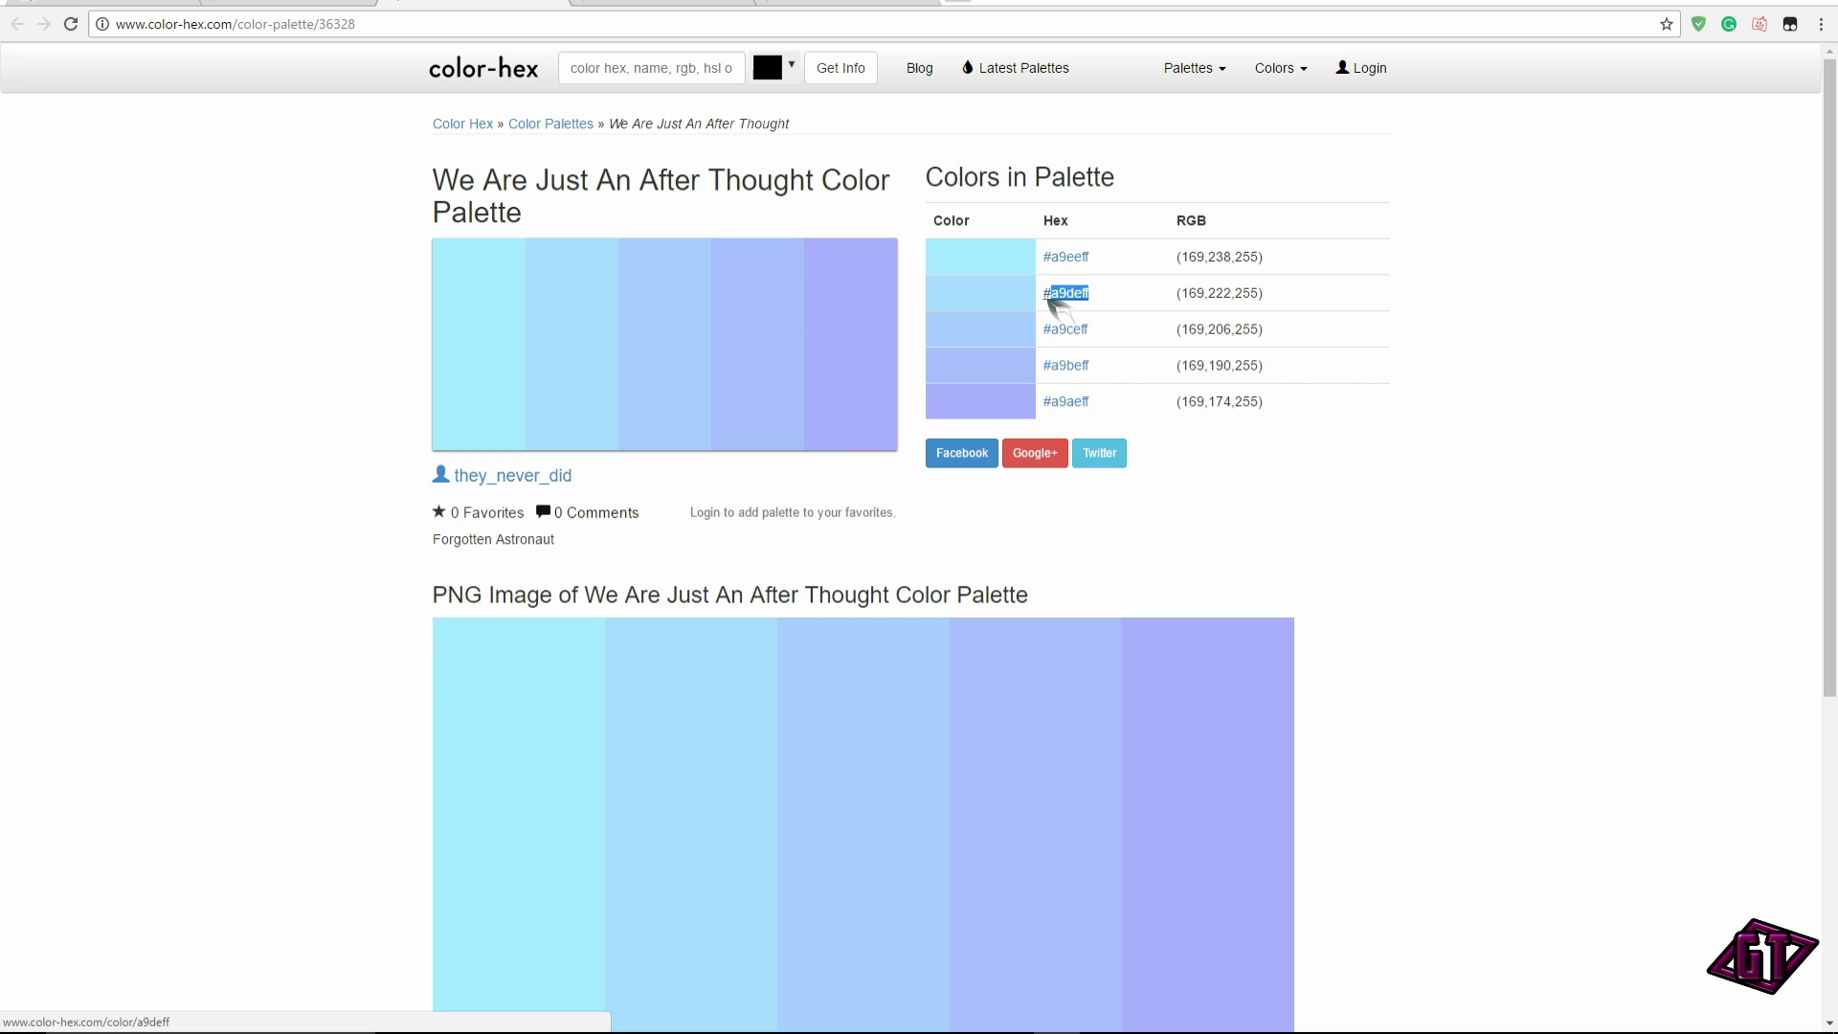
pyautogui.hotkey('alt', 'Tab')
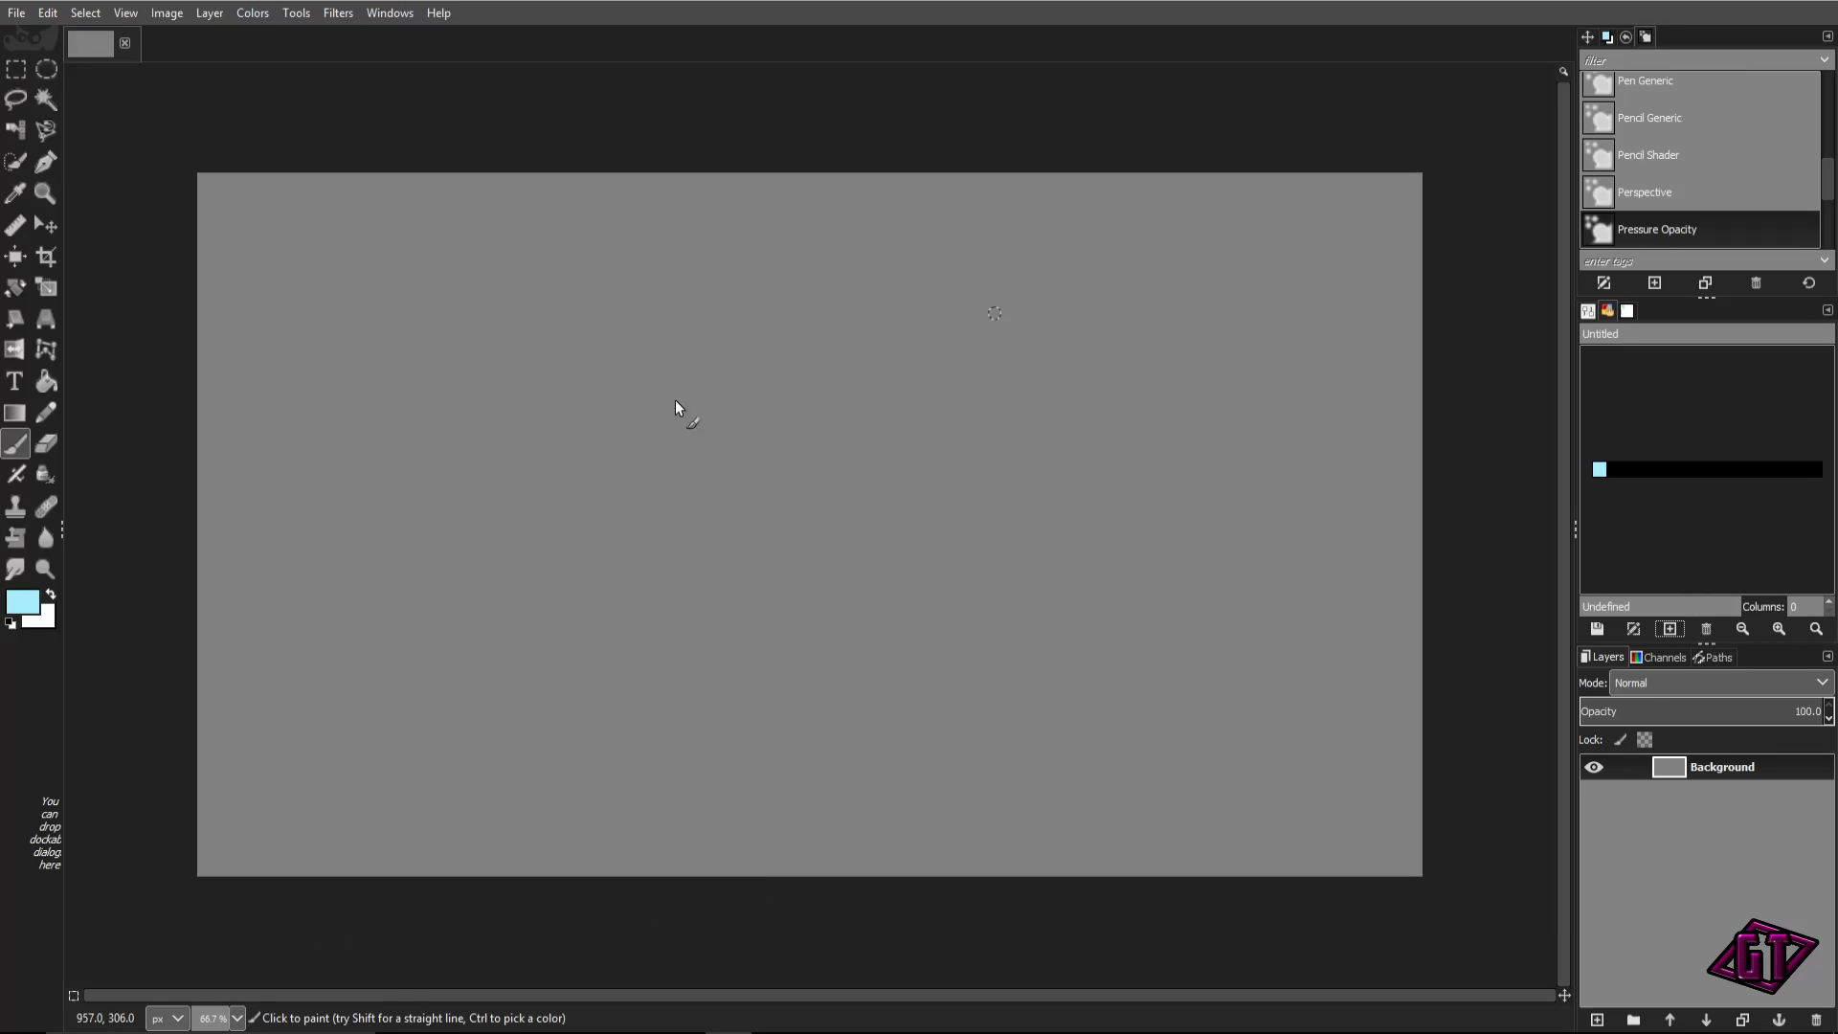
pyautogui.click(23, 601)
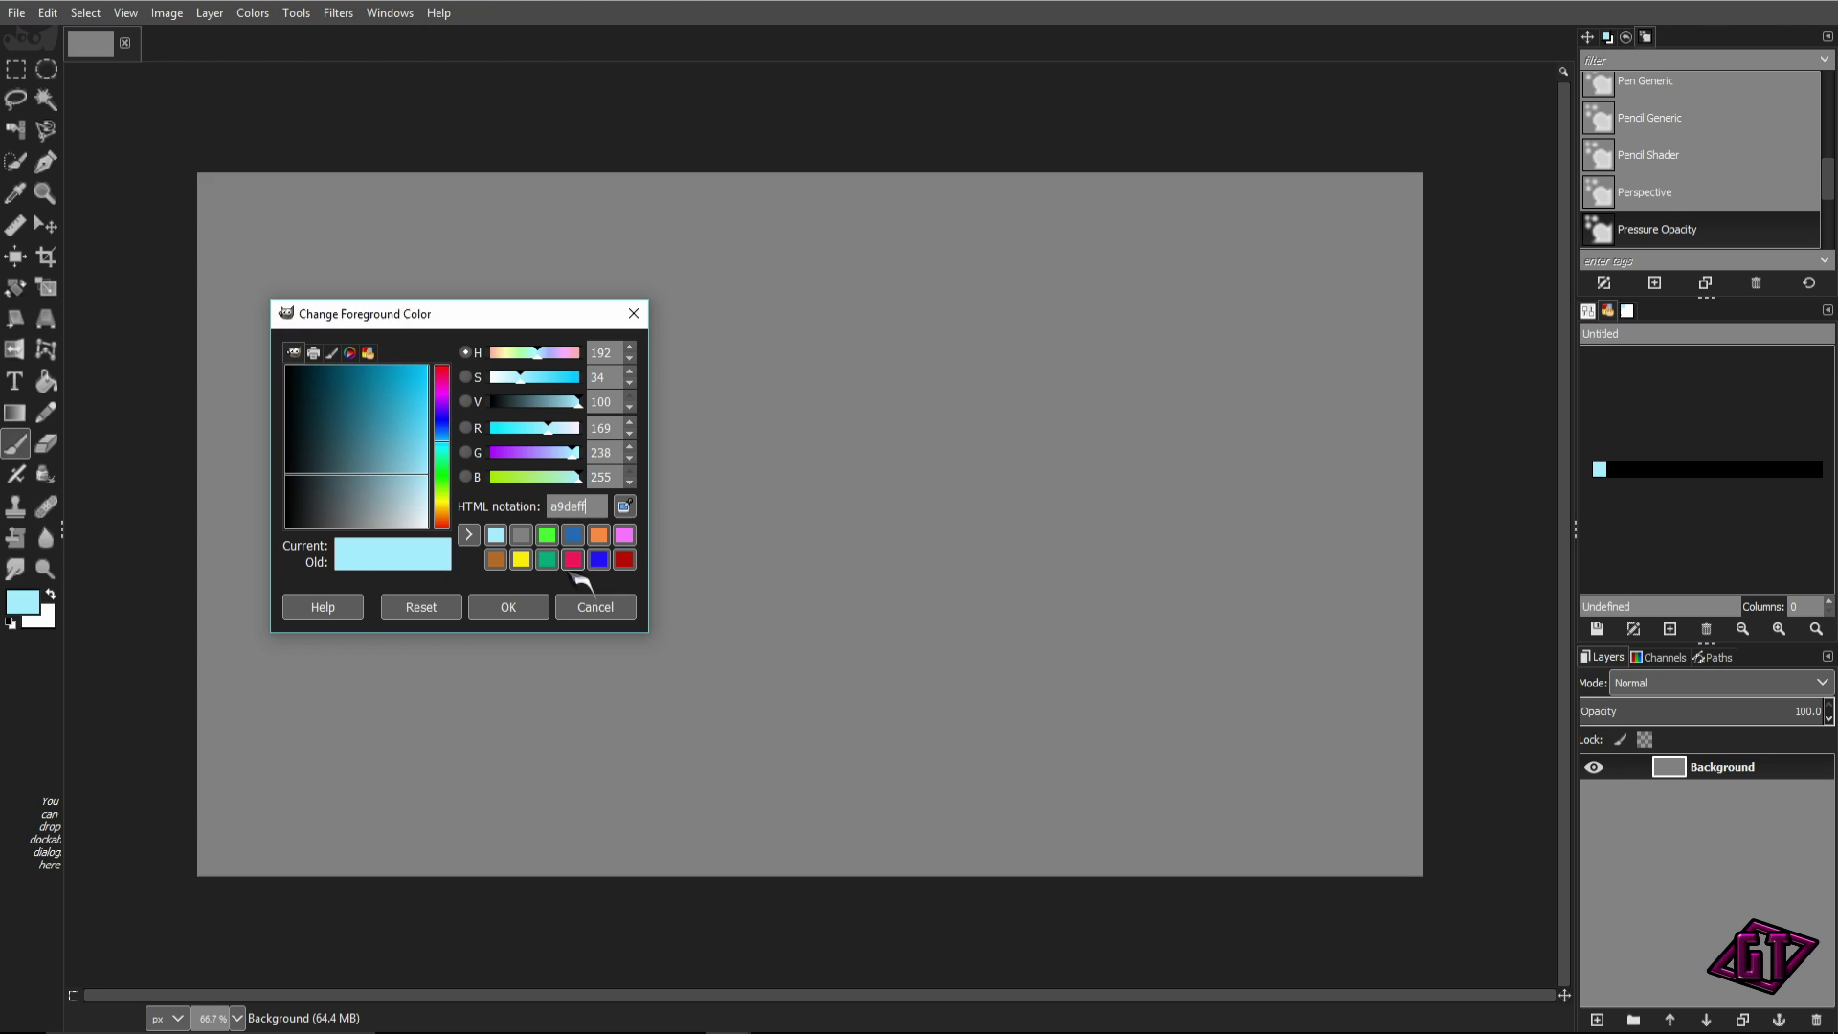
pyautogui.click(527, 605)
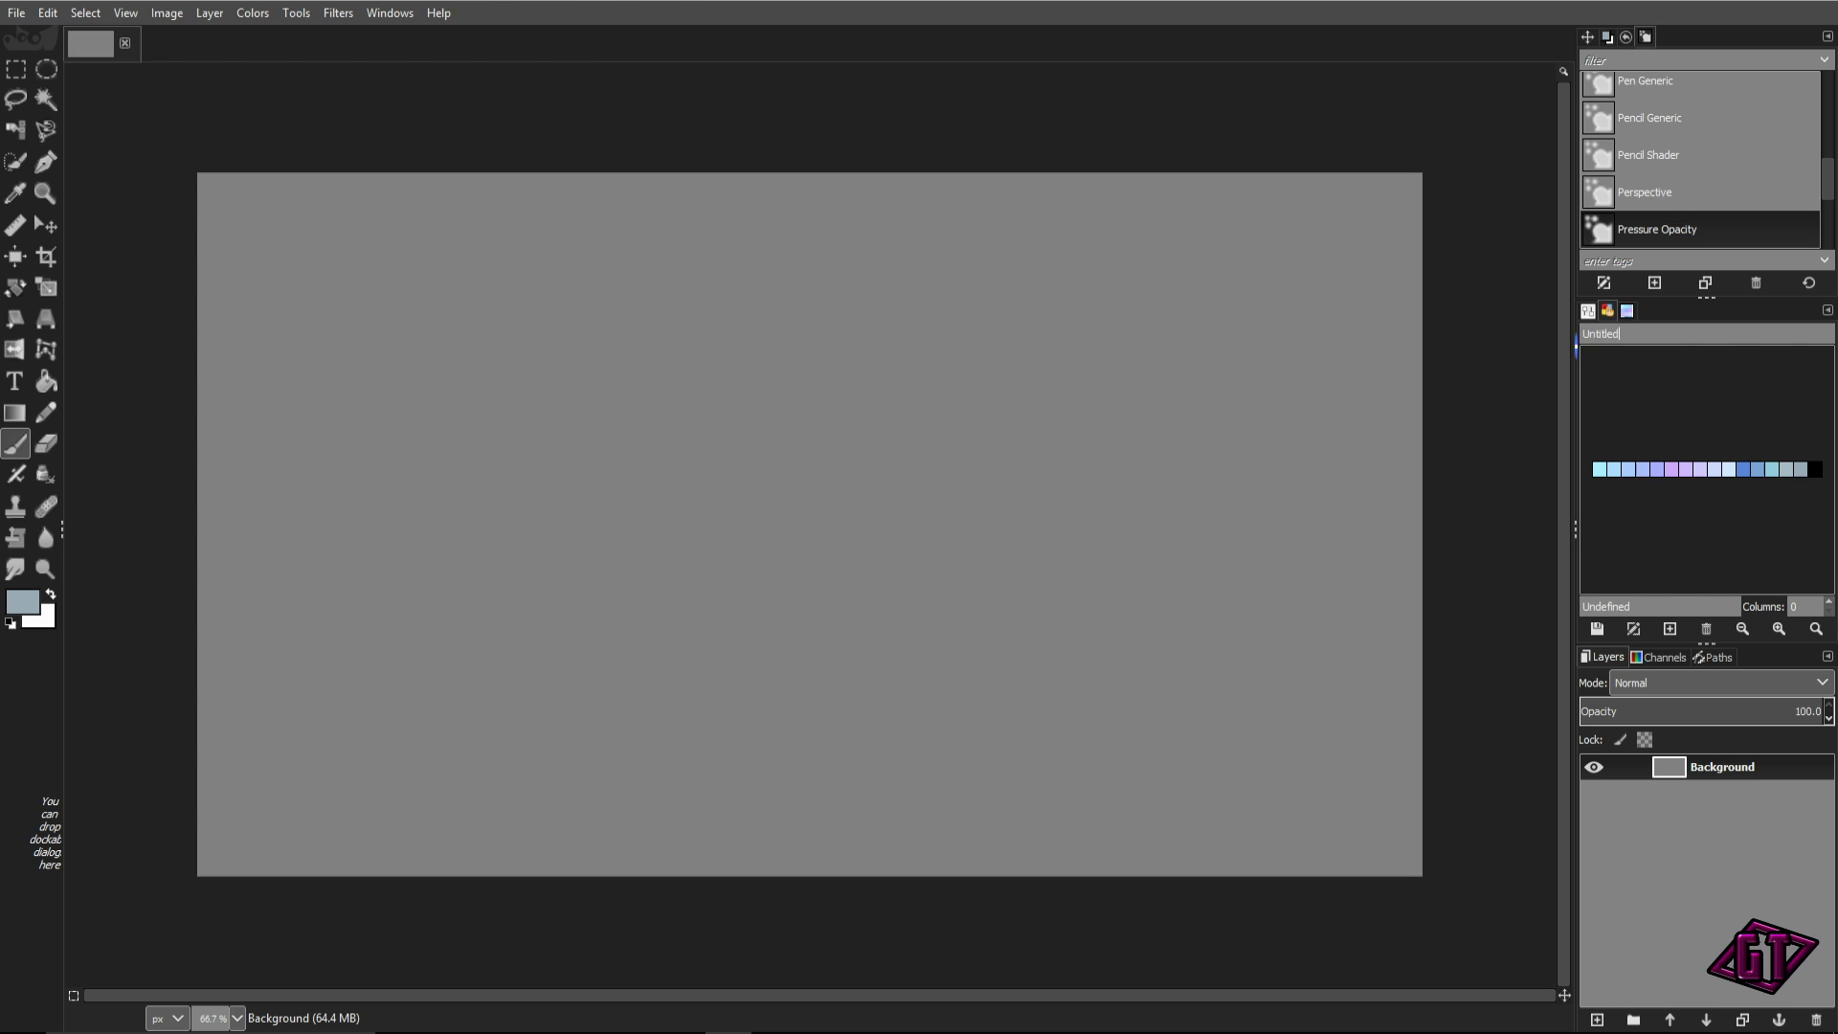
# Rename the palette to 'Blues #1', lay it out in 1 column, and save it
pyautogui.moveTo(1619, 333); pyautogui.dragTo(1580, 331)
pyautogui.click(1828, 602)
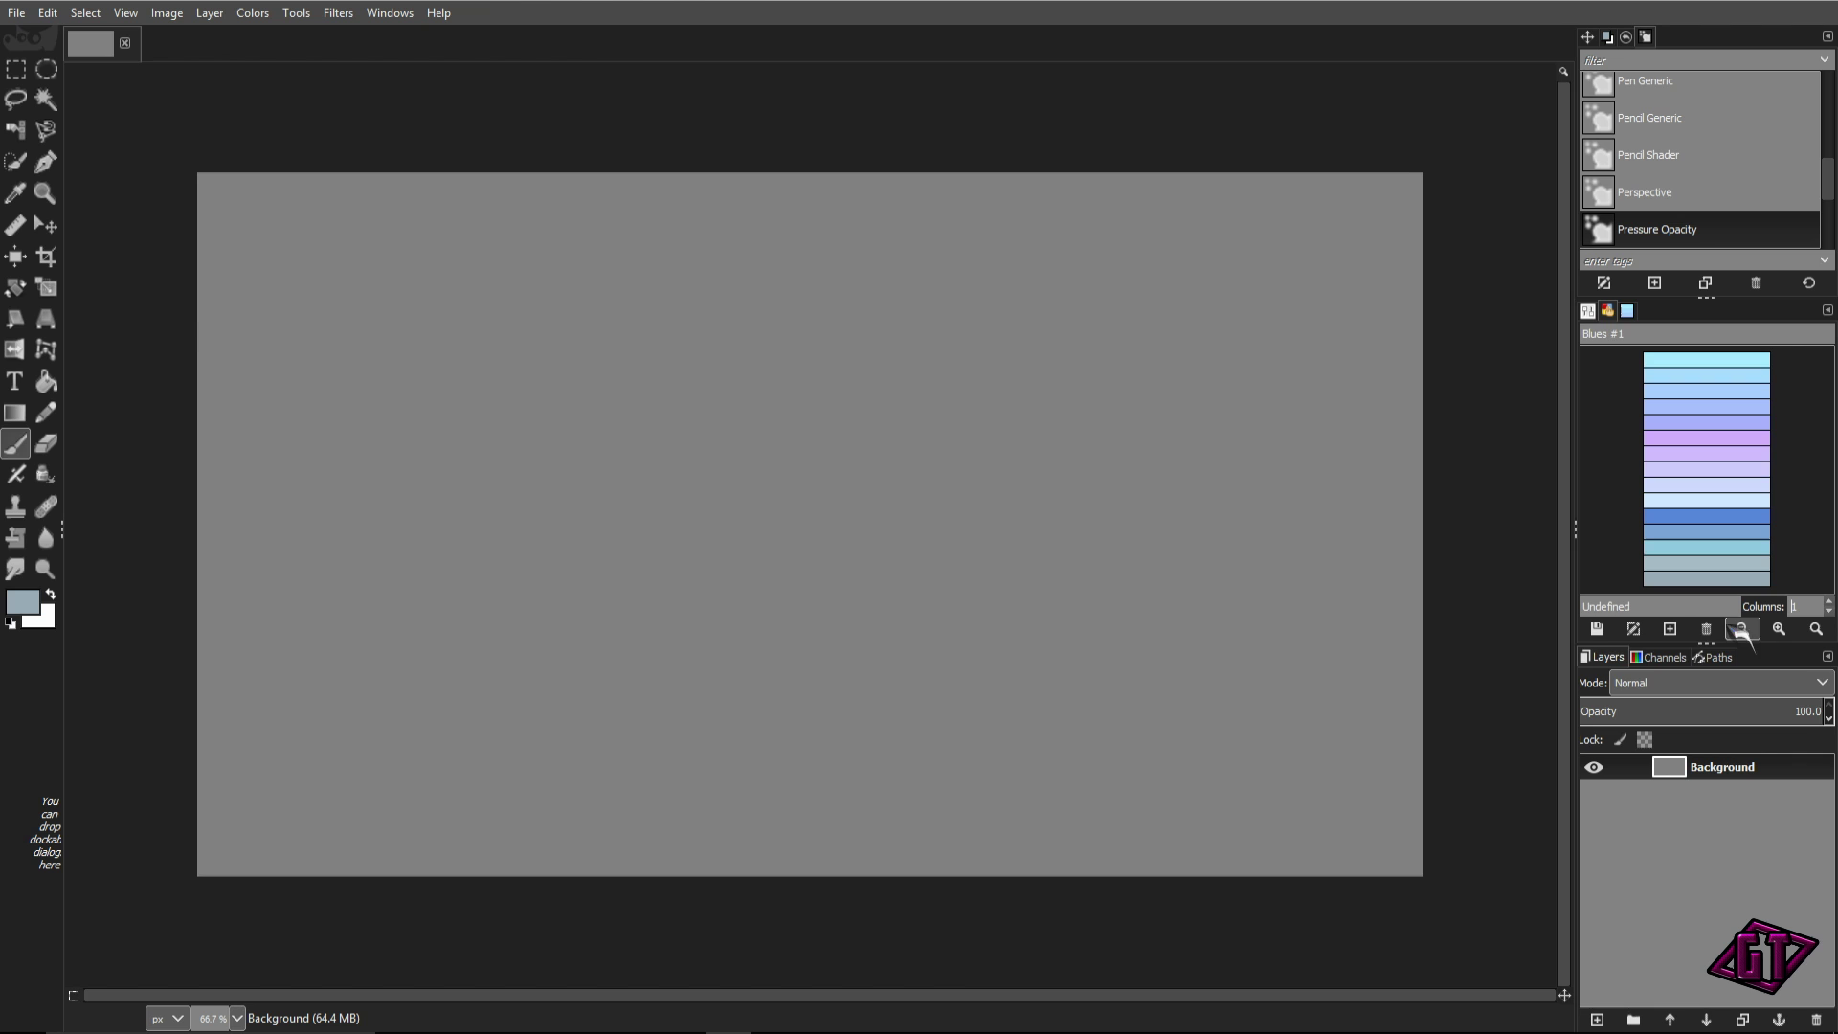
pyautogui.click(1599, 630)
# Select the saved Blues #1 palette in the Palettes list
pyautogui.click(1627, 310)
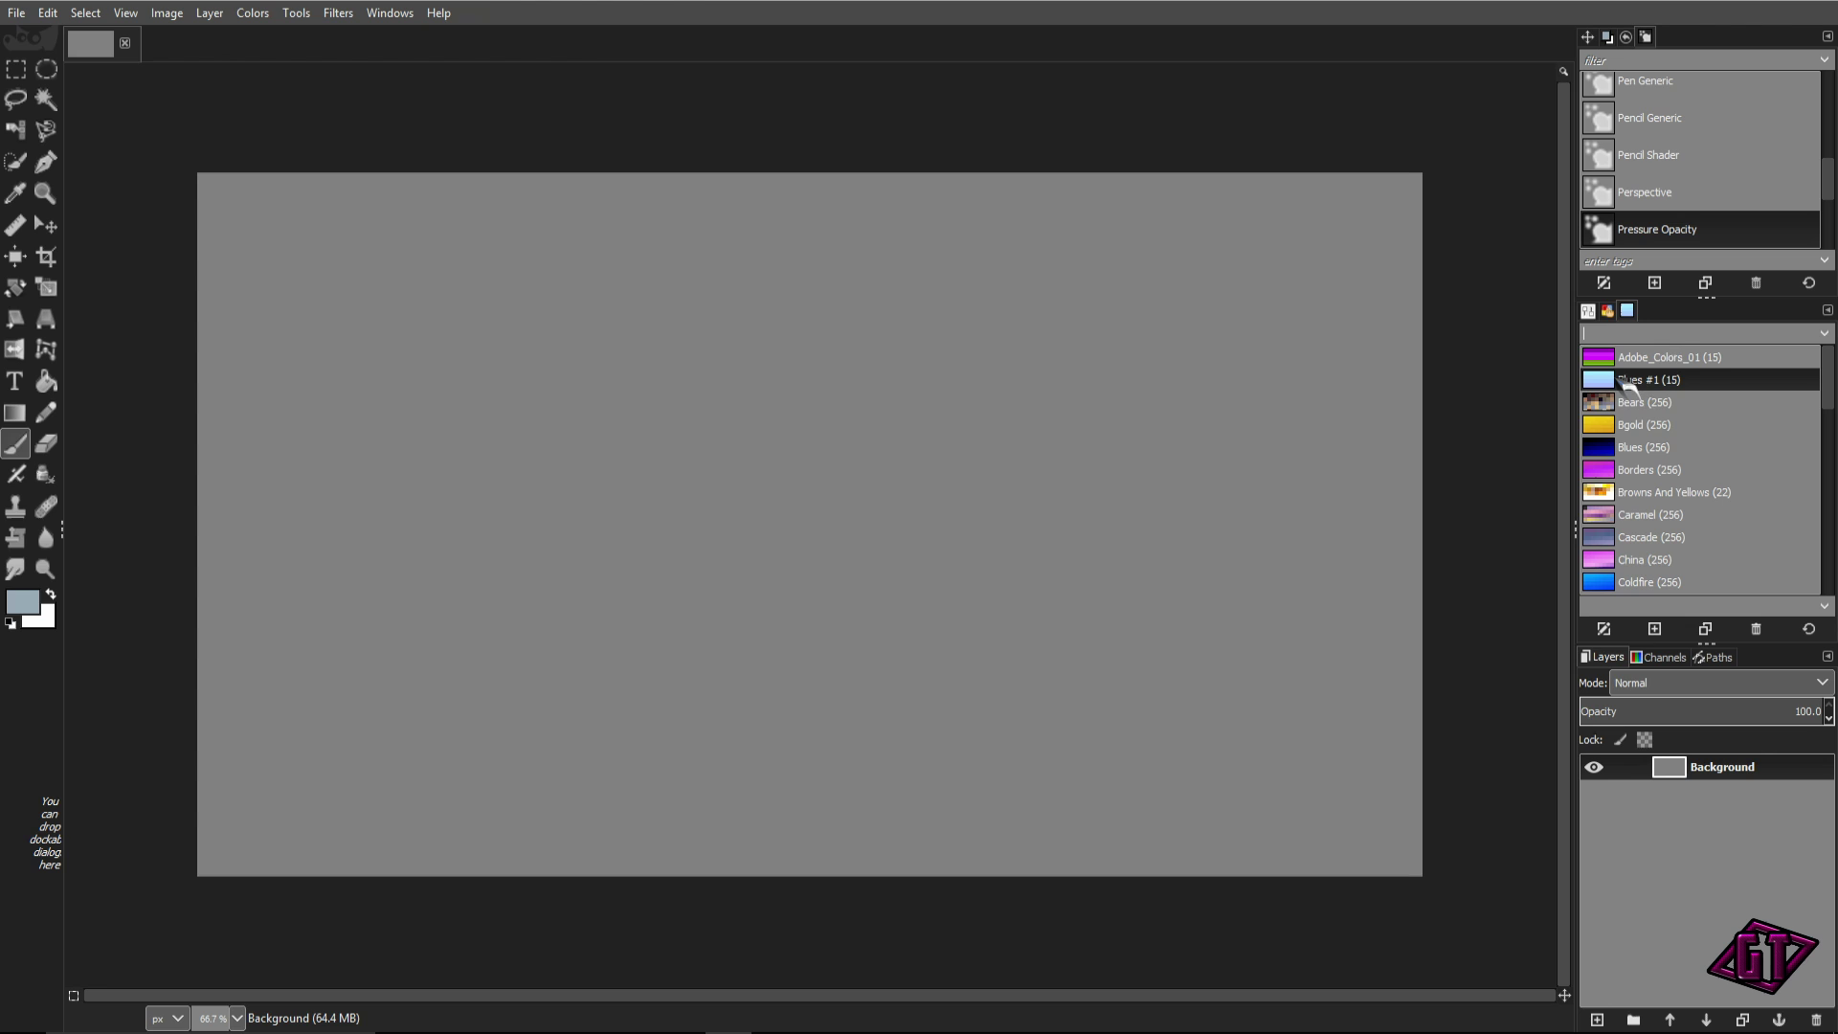
pyautogui.click(1688, 360)
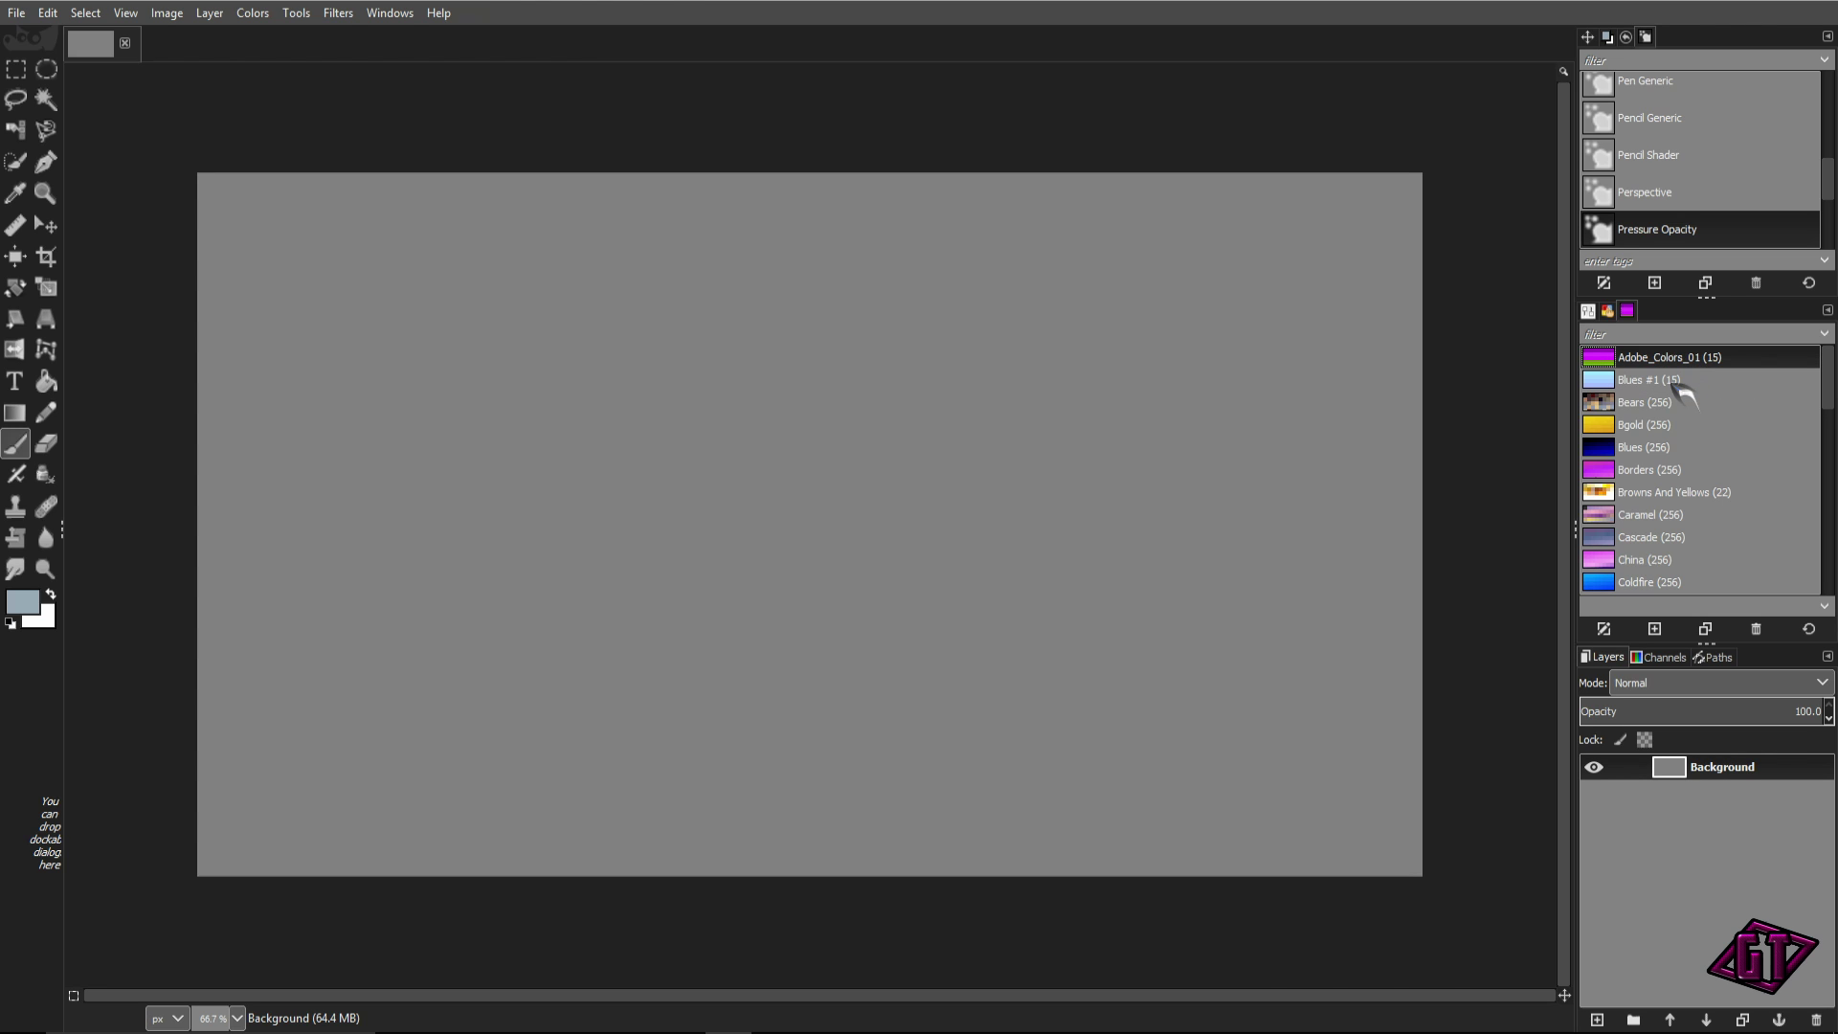
pyautogui.click(1676, 381)
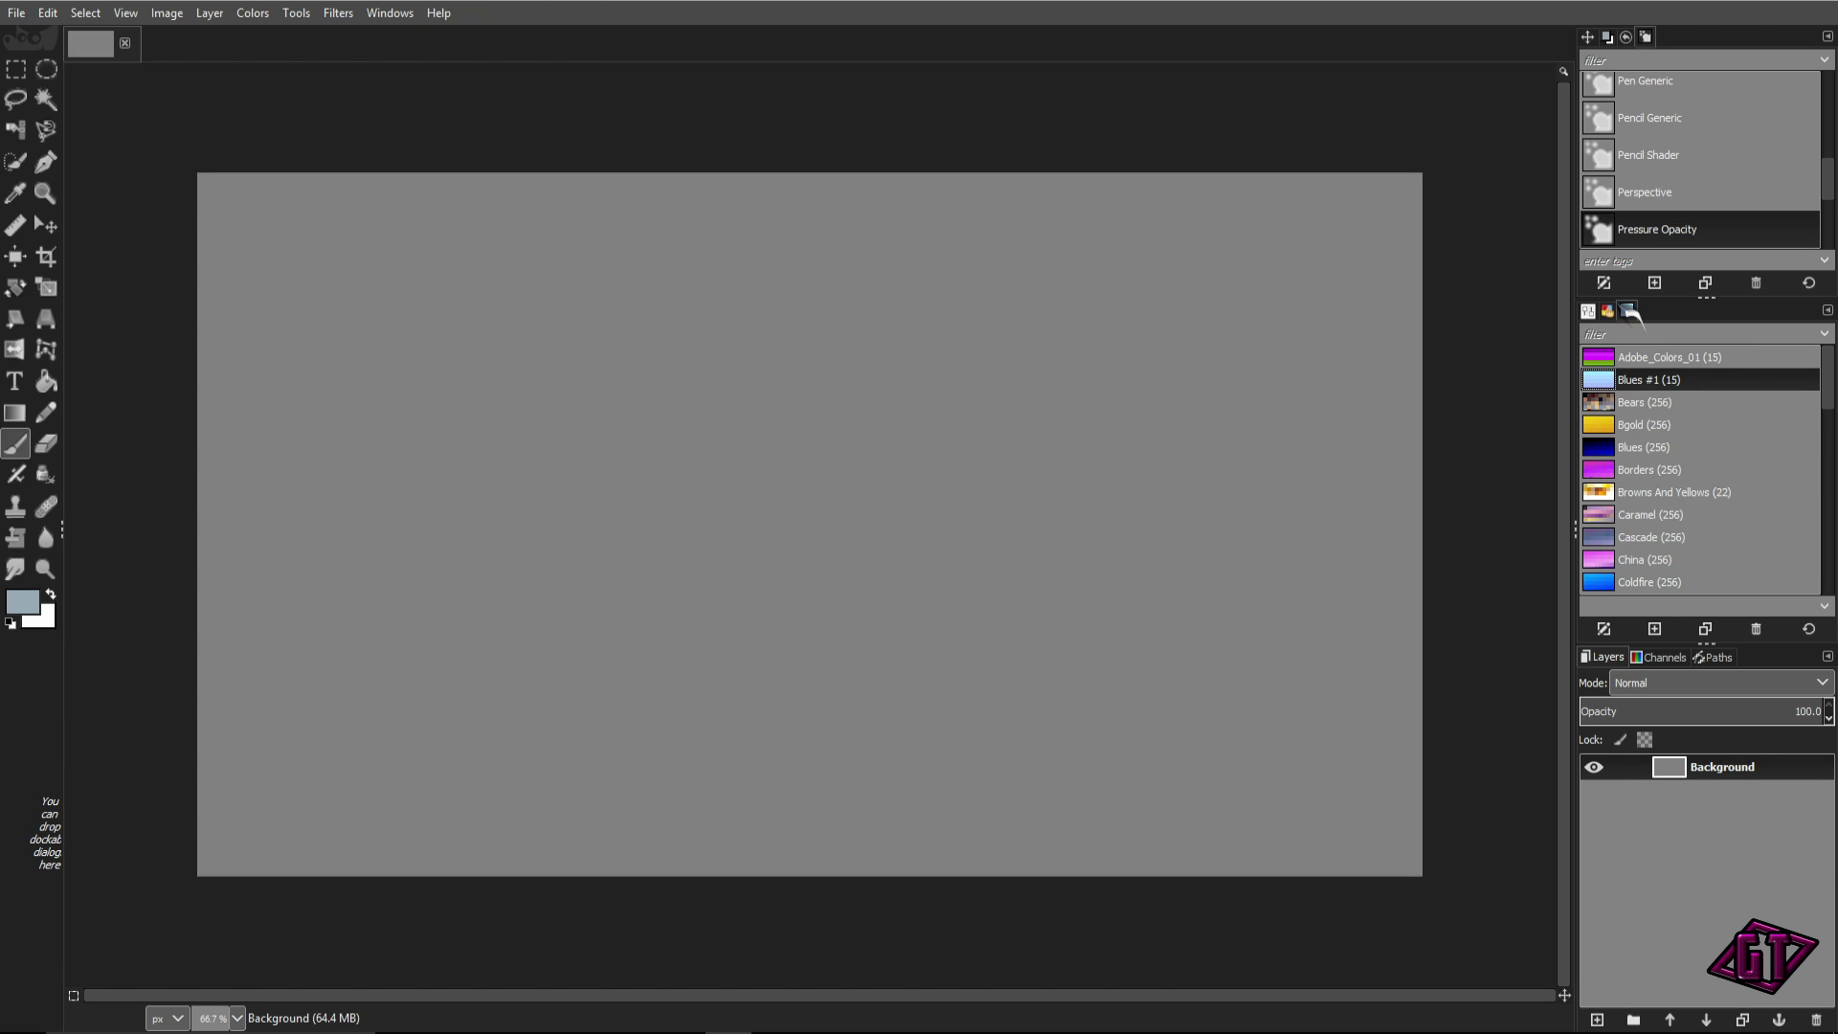
# Using Blues #1's top light-cyan swatch, paint hook, diagonal and curved strokes across the canvas
pyautogui.click(1610, 313)
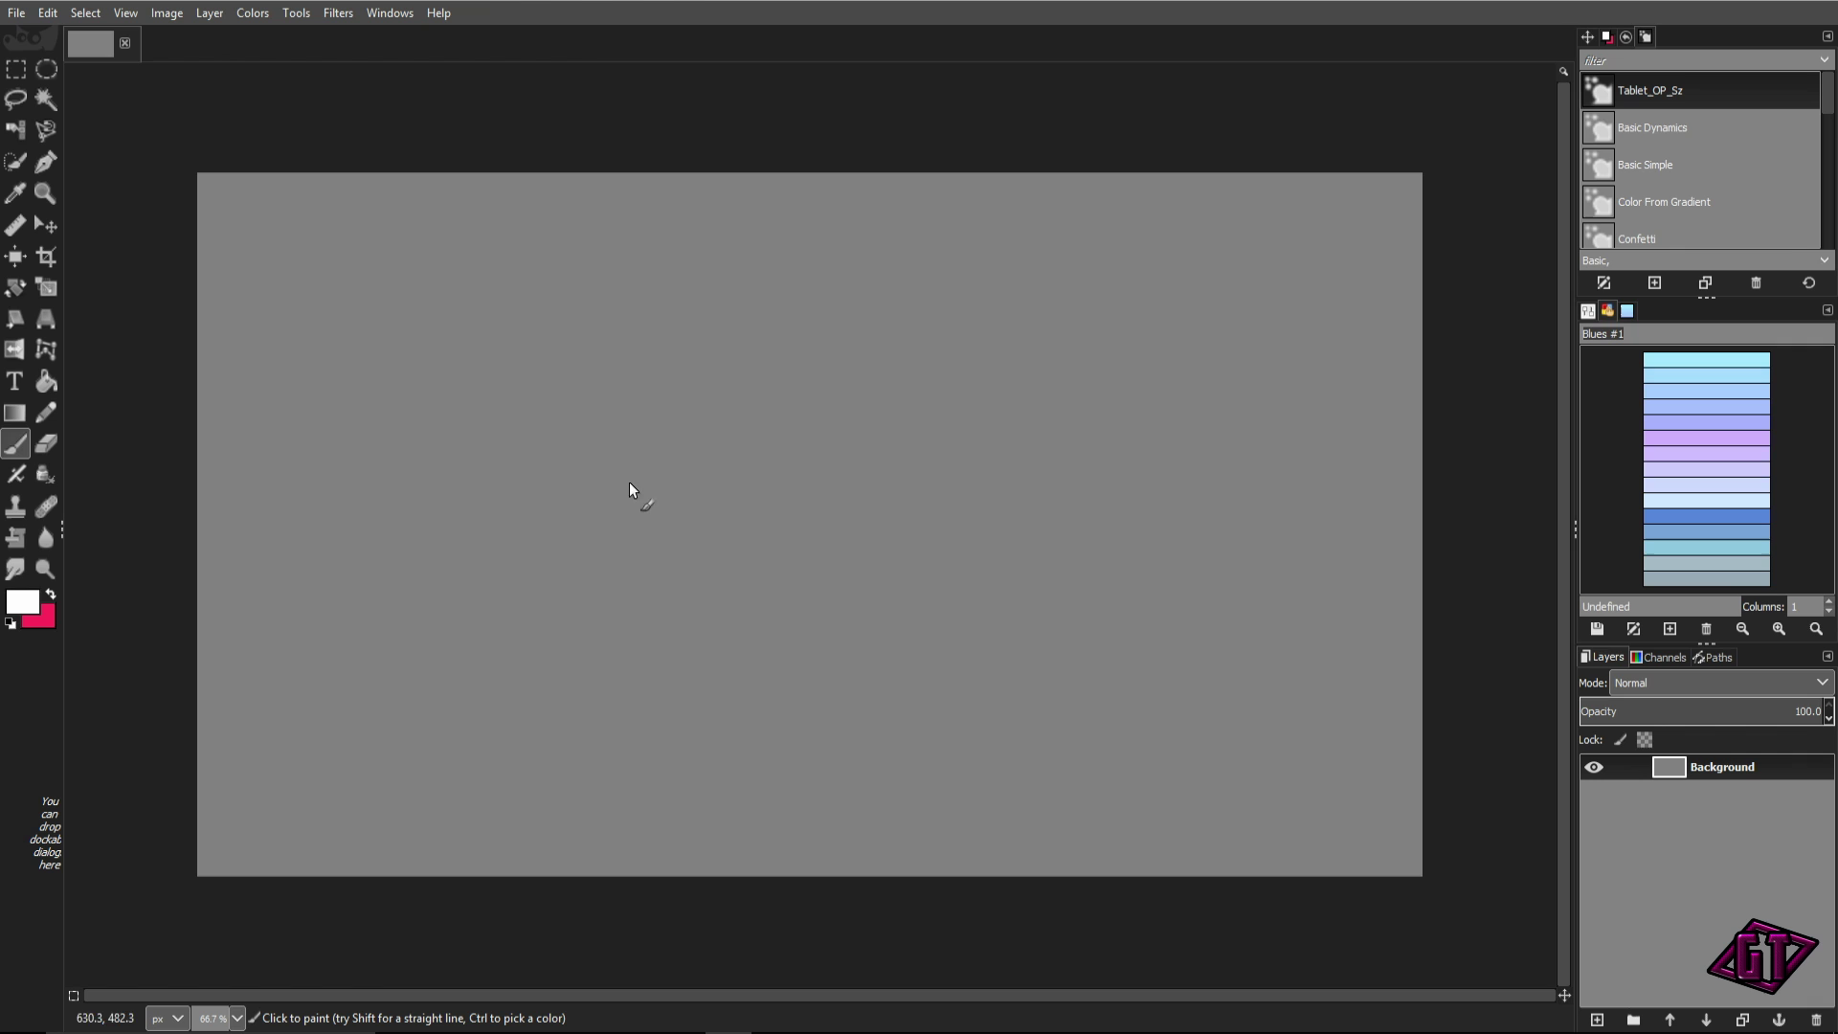
pyautogui.click(1695, 362)
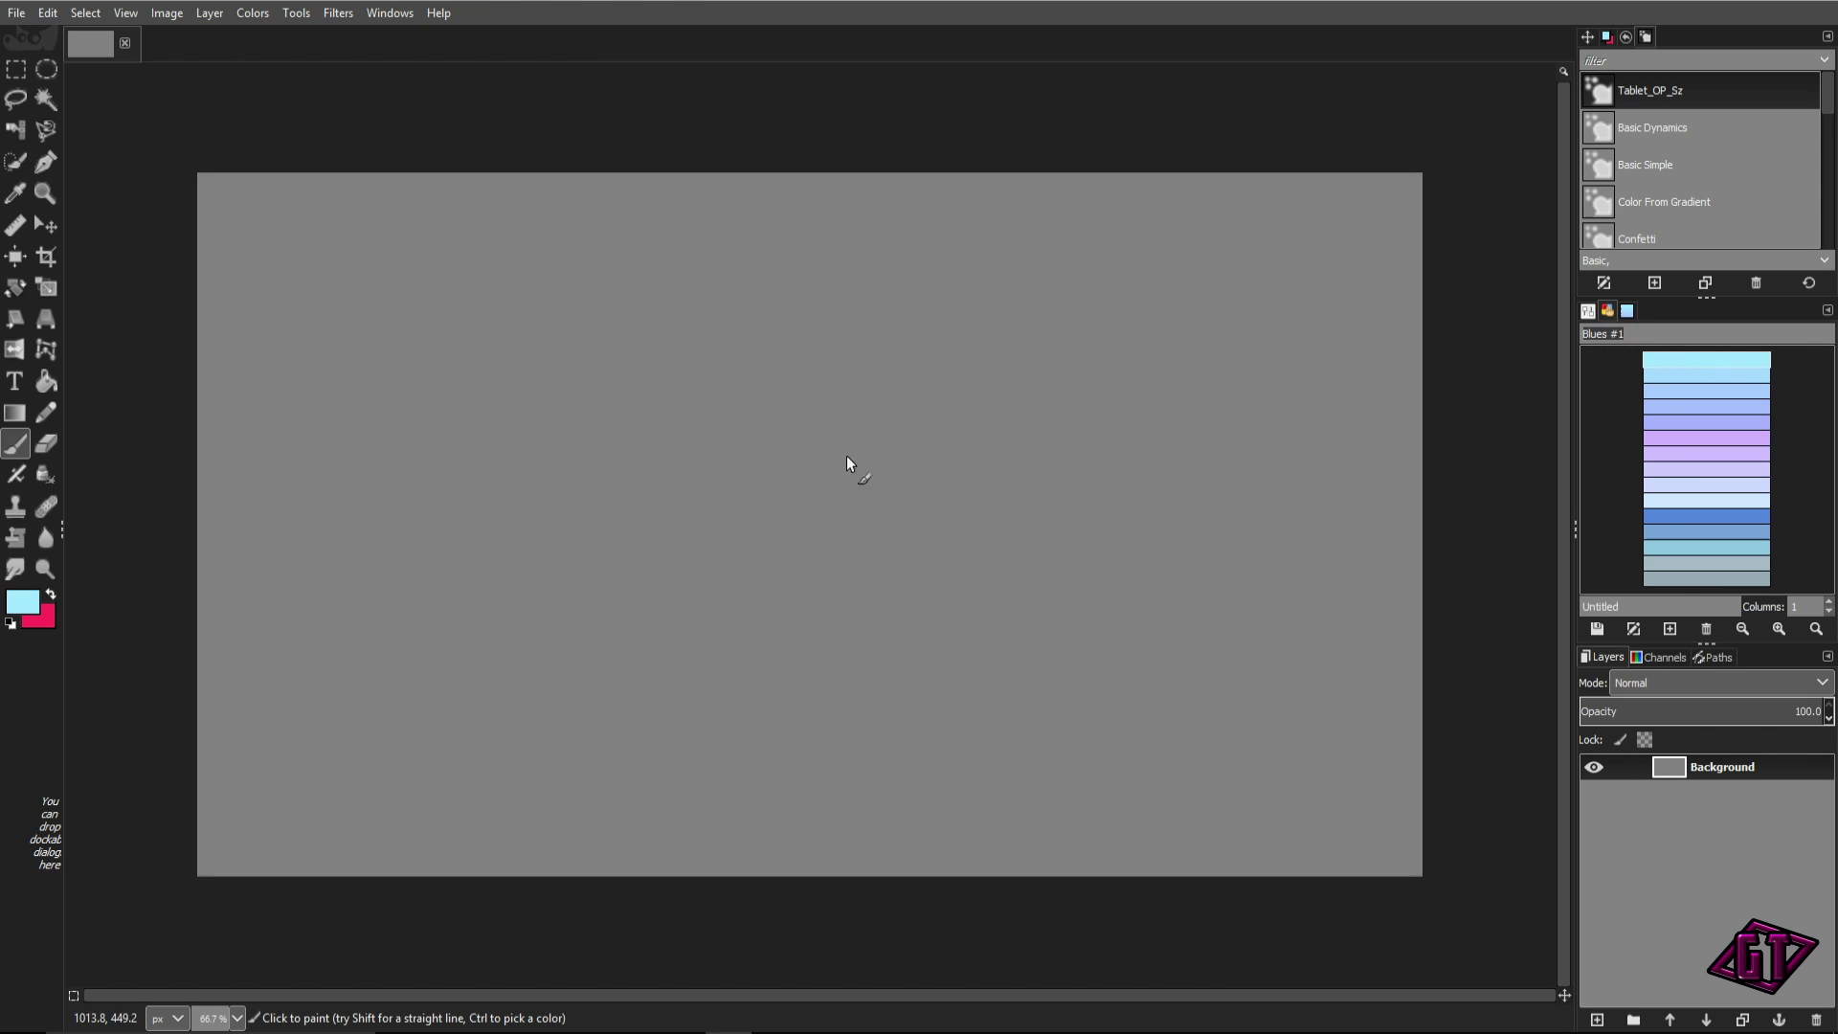
pyautogui.moveTo(623, 579)
pyautogui.mouseDown()
pyautogui.moveTo(771, 579)
pyautogui.moveTo(735, 634)
pyautogui.mouseUp()
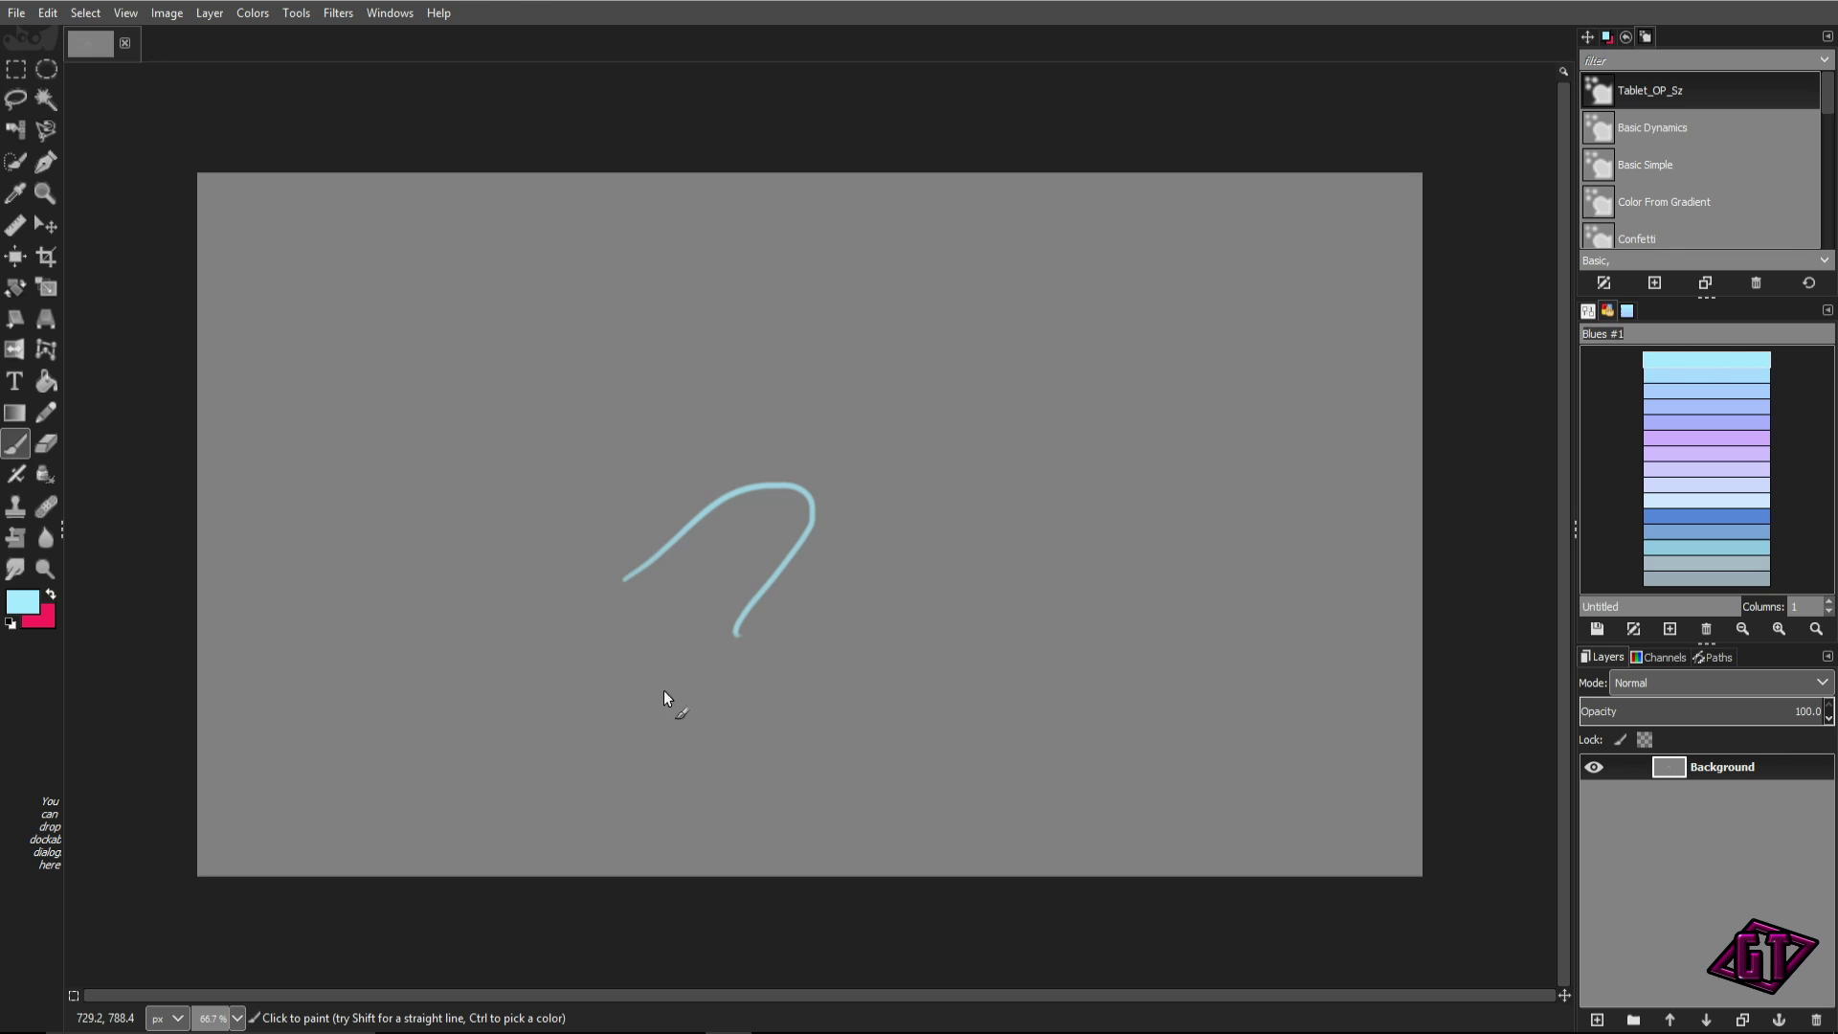
pyautogui.moveTo(690, 699); pyautogui.dragTo(988, 539)
pyautogui.moveTo(820, 716); pyautogui.dragTo(1082, 573)
pyautogui.moveTo(852, 766); pyautogui.dragTo(1098, 598)
pyautogui.moveTo(888, 766); pyautogui.dragTo(1153, 629)
pyautogui.moveTo(976, 775); pyautogui.dragTo(1219, 641)
pyautogui.moveTo(1044, 780); pyautogui.dragTo(1269, 656)
pyautogui.moveTo(1099, 785); pyautogui.dragTo(1355, 658)
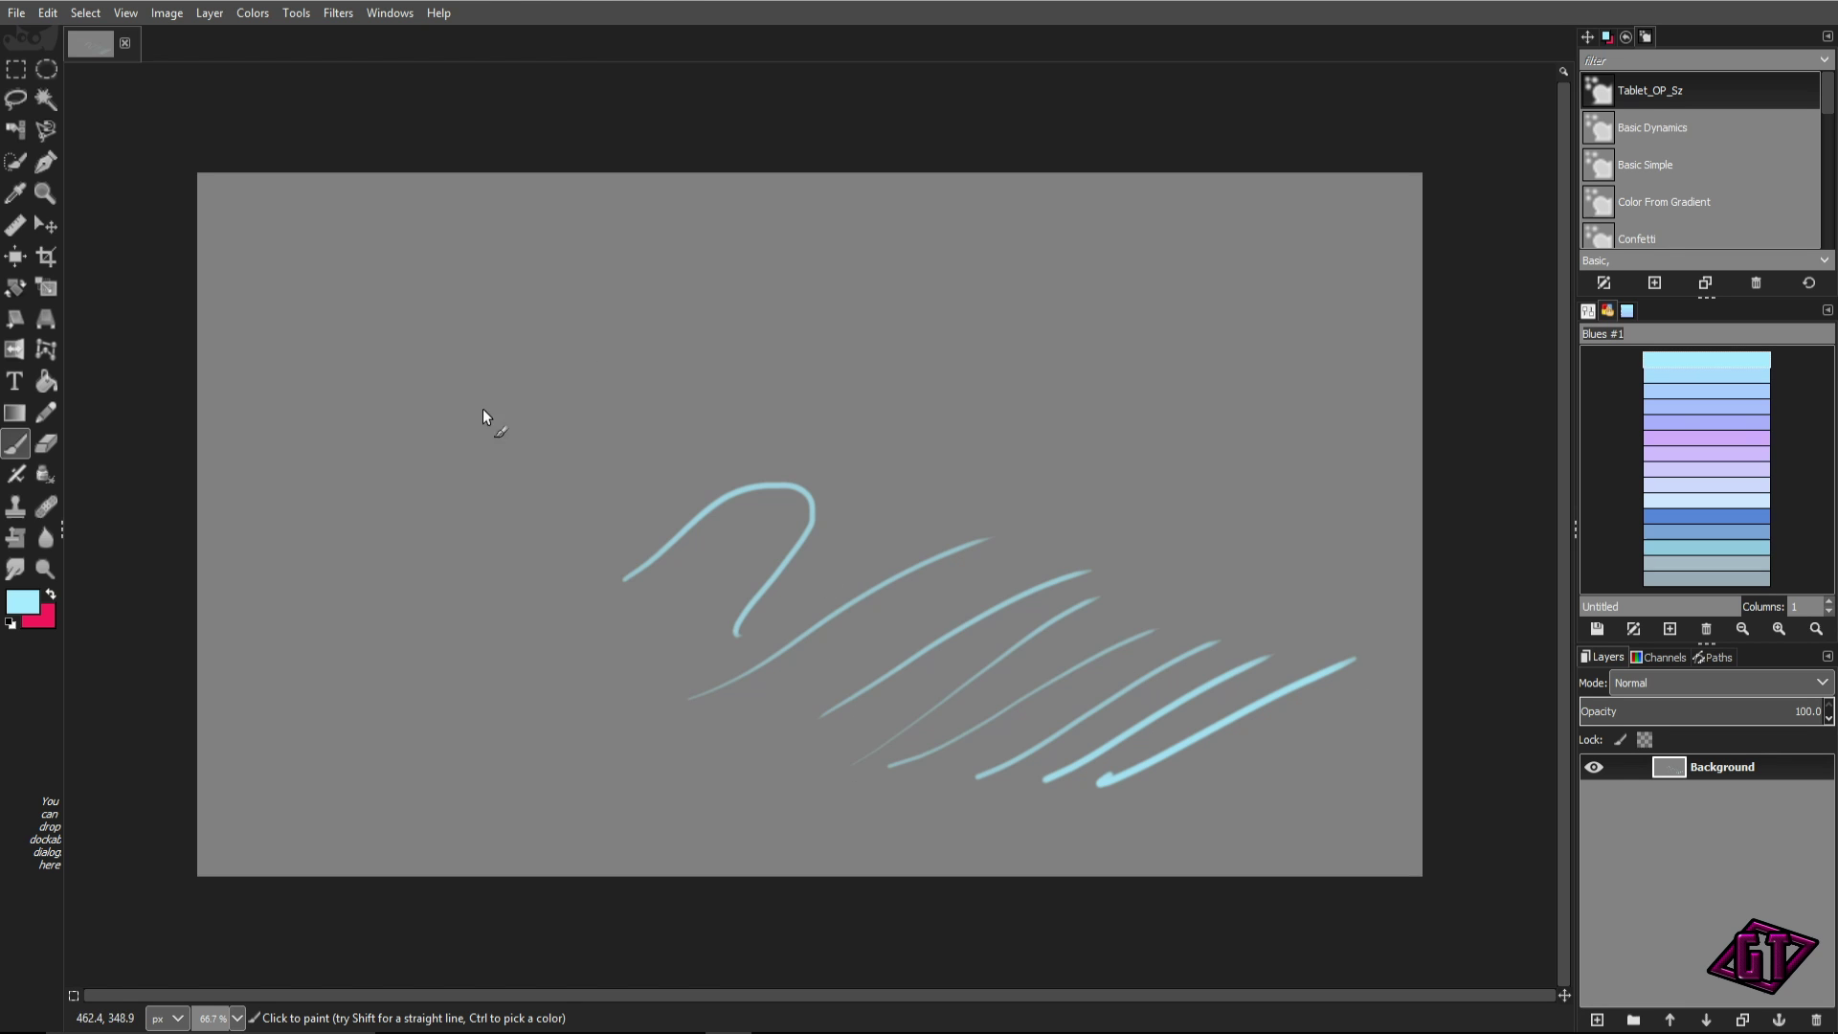
pyautogui.moveTo(397, 541); pyautogui.dragTo(579, 476)
pyautogui.moveTo(558, 546); pyautogui.dragTo(830, 466)
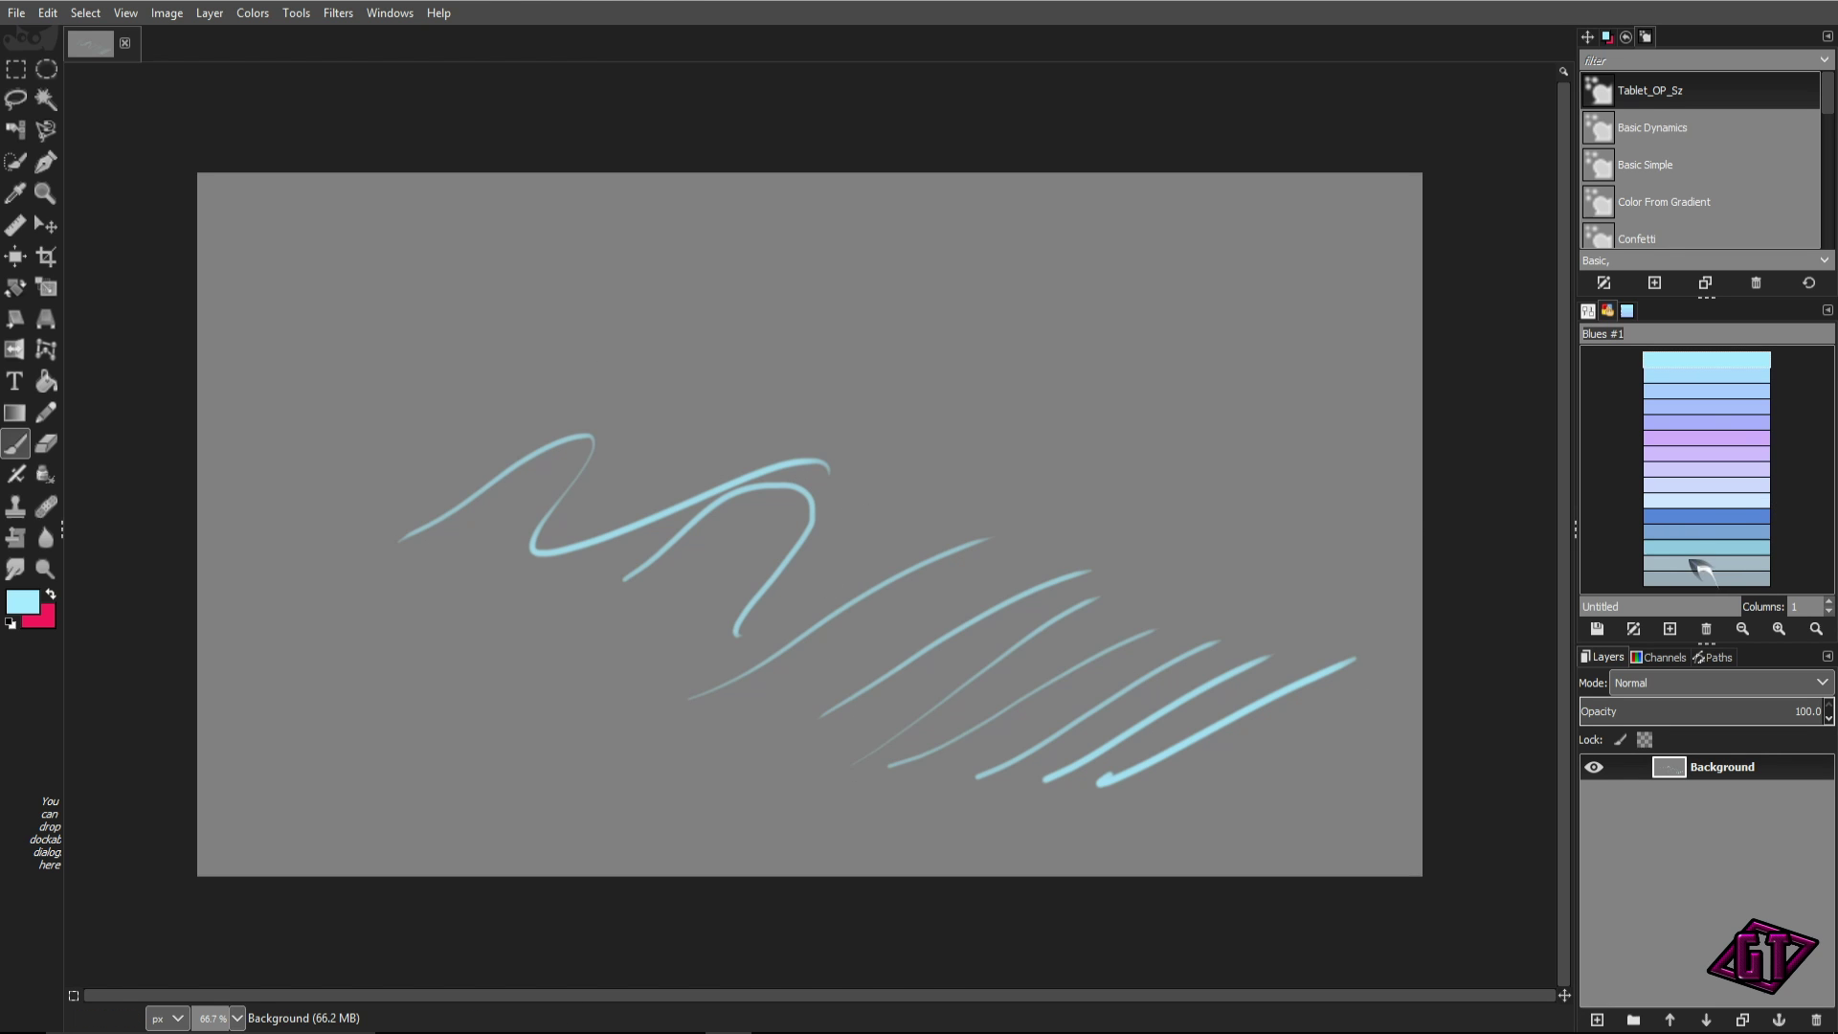
# Switch to a lilac swatch and paint looping and zigzag strokes over the canvas
pyautogui.click(1699, 441)
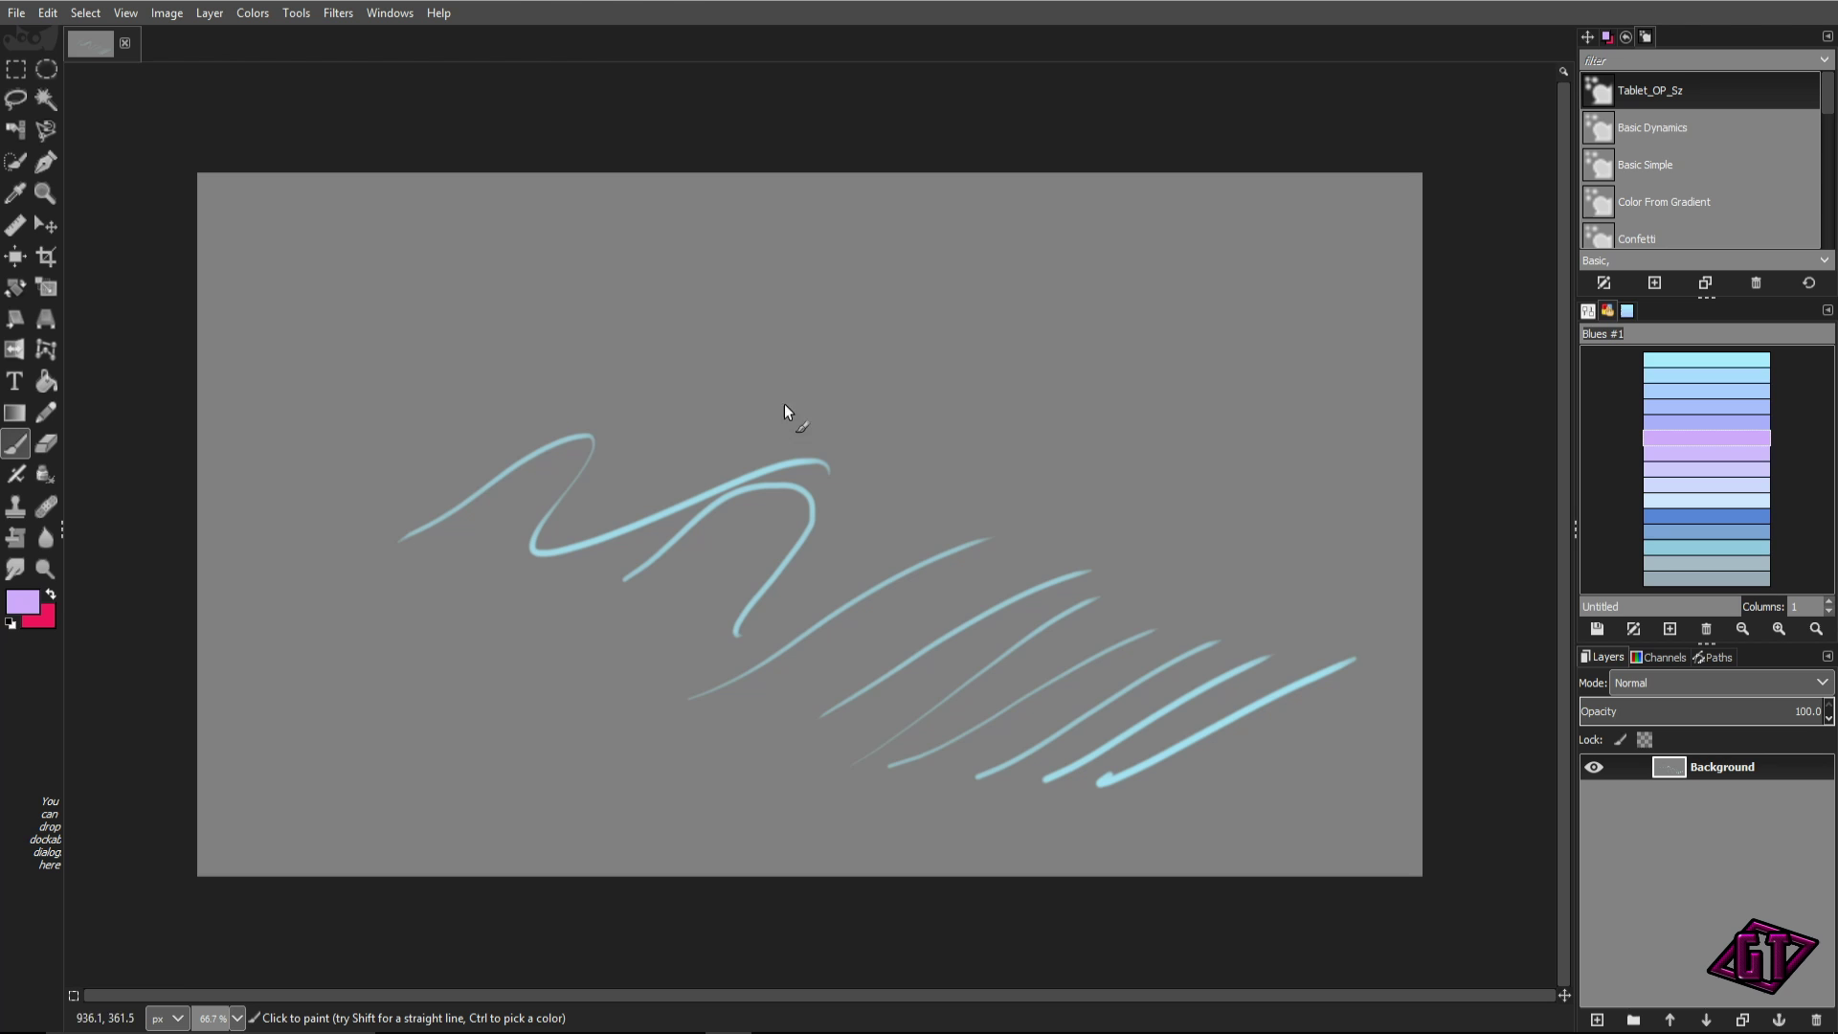
pyautogui.moveTo(778, 481); pyautogui.dragTo(699, 393)
pyautogui.moveTo(1010, 383); pyautogui.dragTo(1021, 426)
pyautogui.moveTo(857, 639); pyautogui.dragTo(1326, 787)
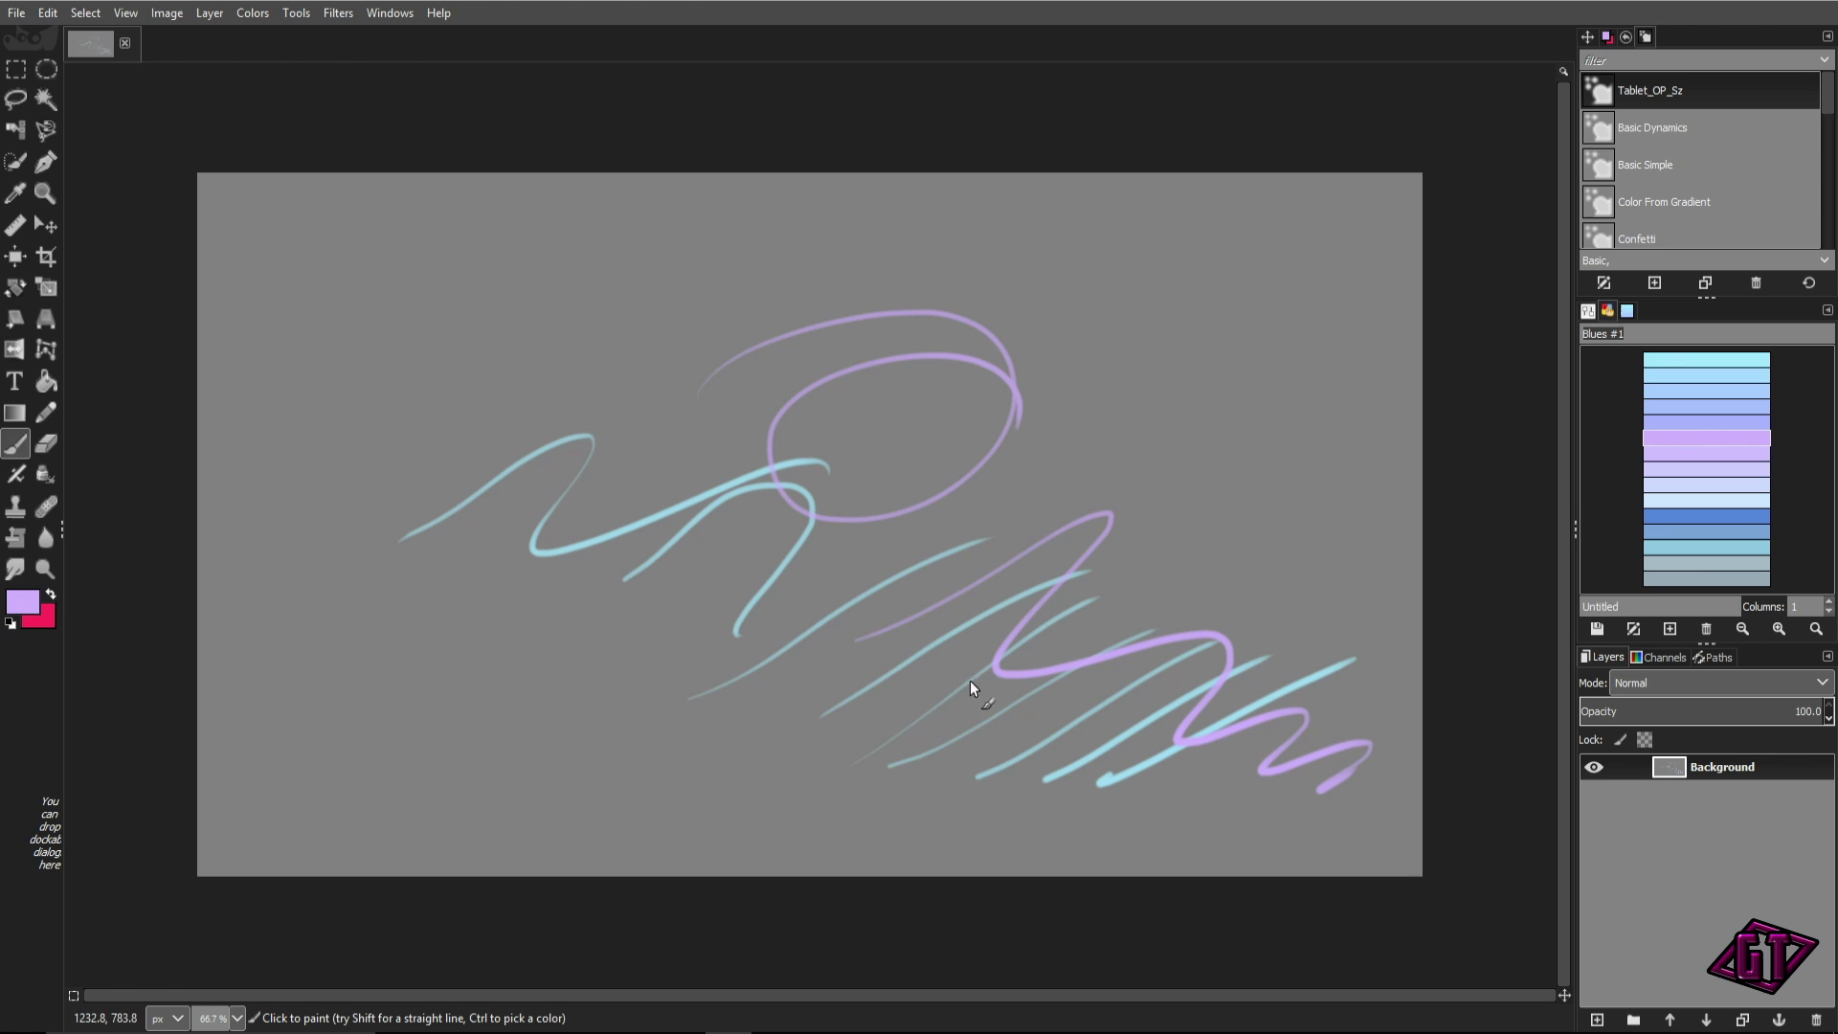